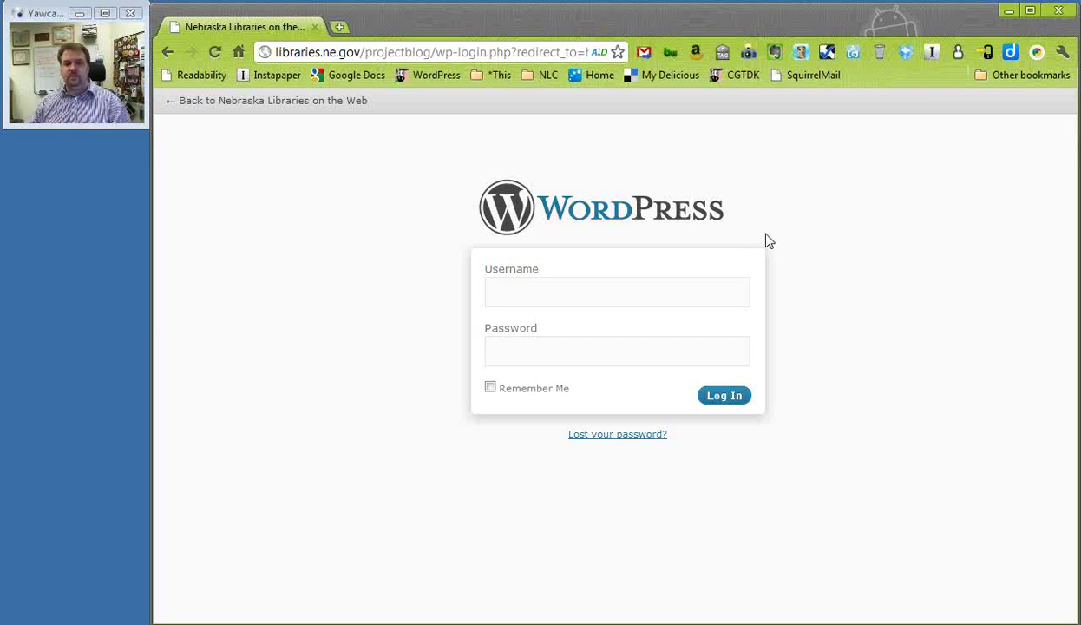
Enter the admin username and password on the Nebraska Libraries on the Web login form
left_click(701, 292)
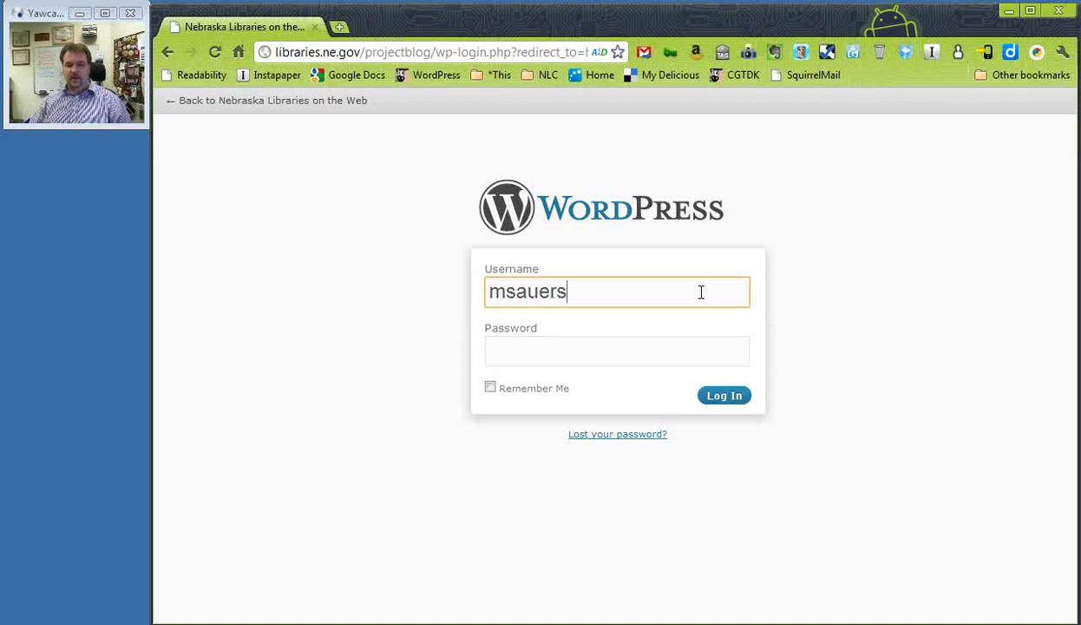
key("Tab")
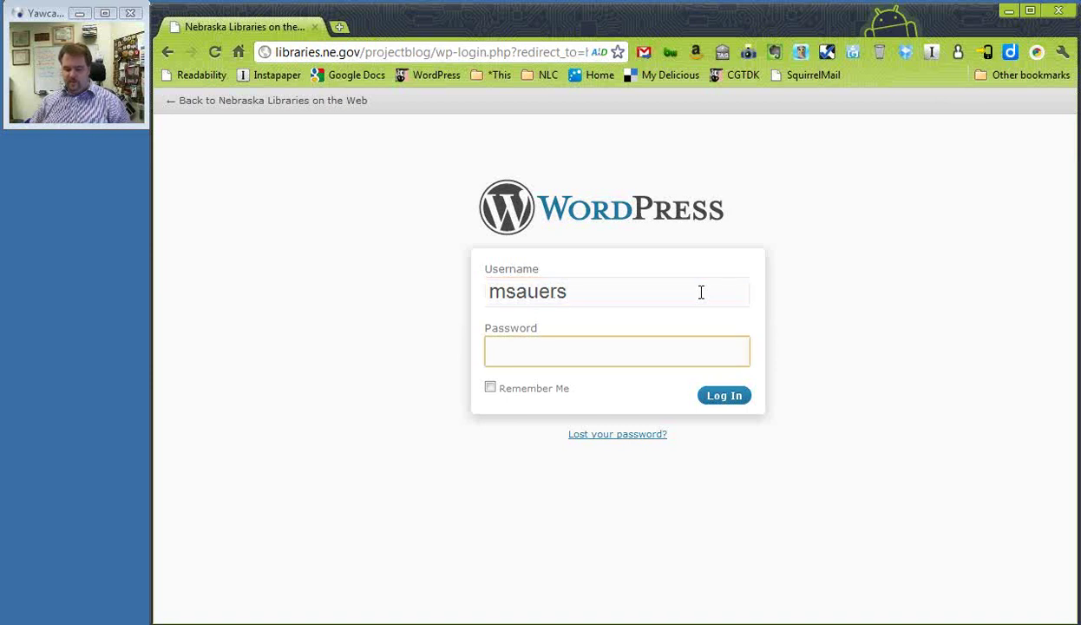
type("*************")
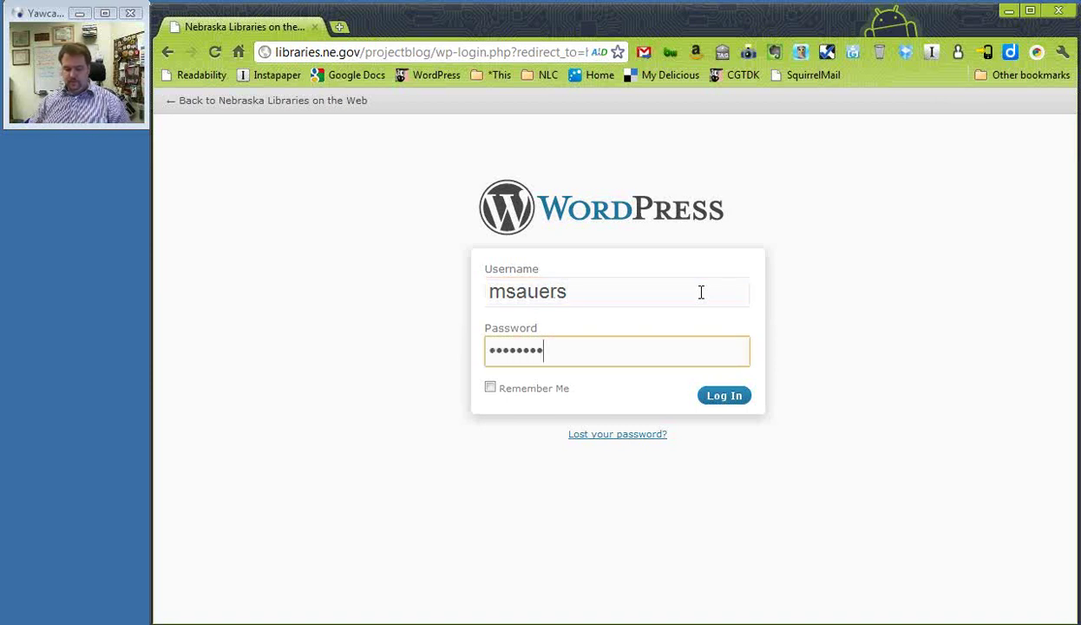
Submit the login credentials to reach the admin Dashboard
left_click(724, 402)
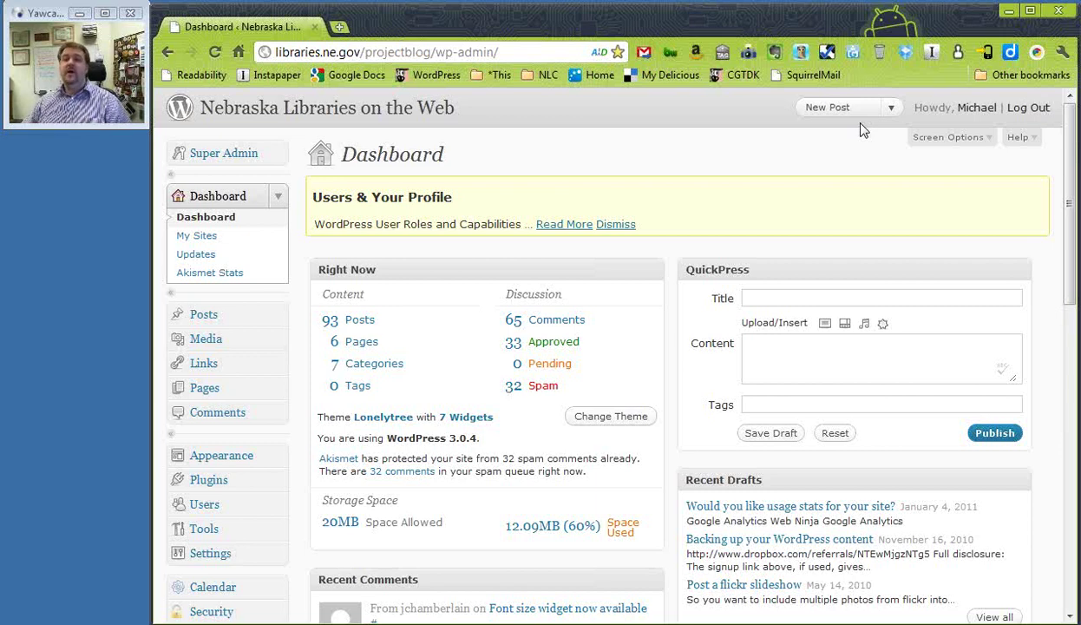
left_click(890, 109)
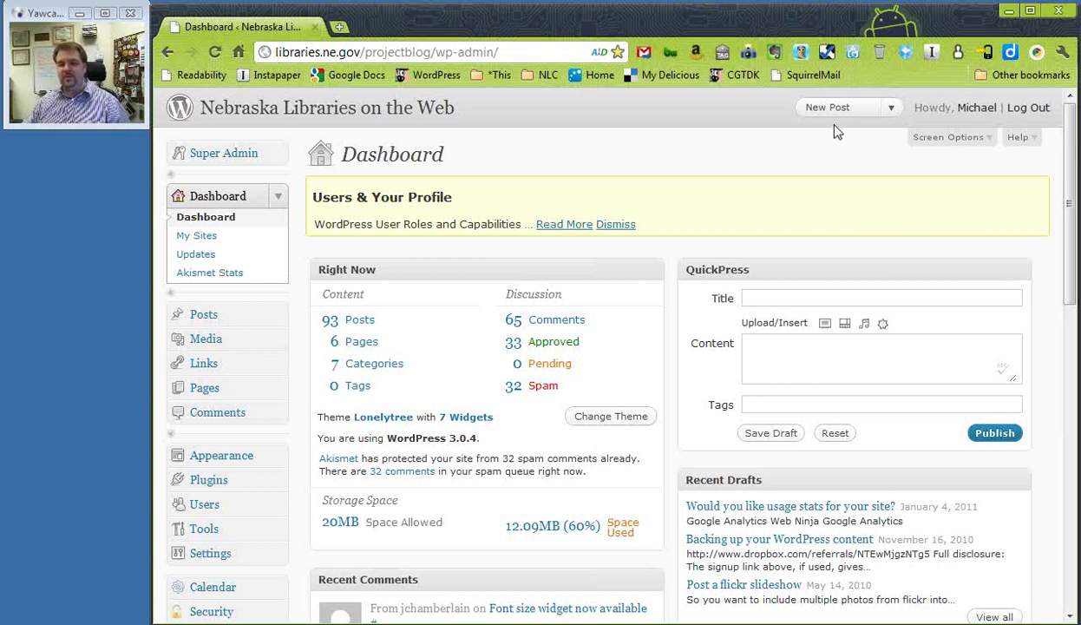
left_click(892, 110)
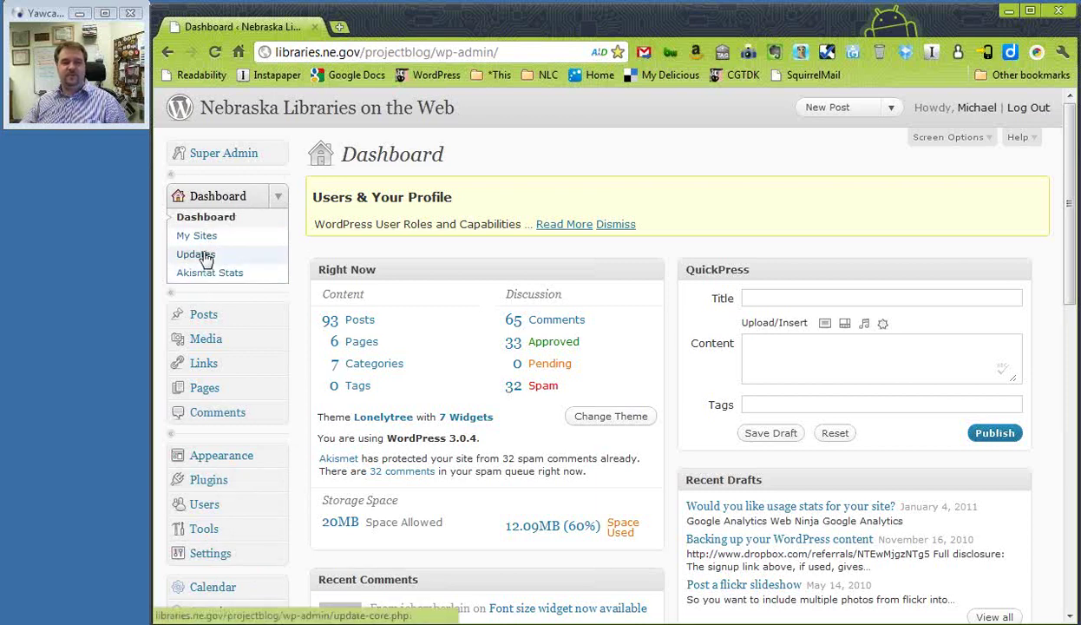
Toggle the Dashboard, Posts and Pages menu groups, leaving Dashboard expanded and Posts and Pages folded
left_click(280, 198)
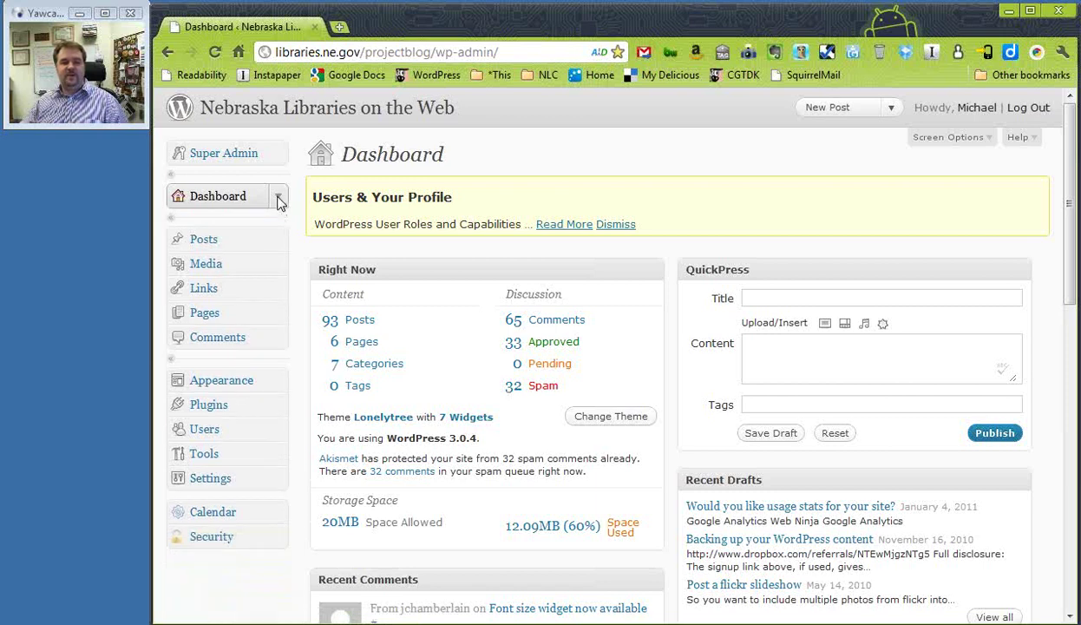
left_click(279, 198)
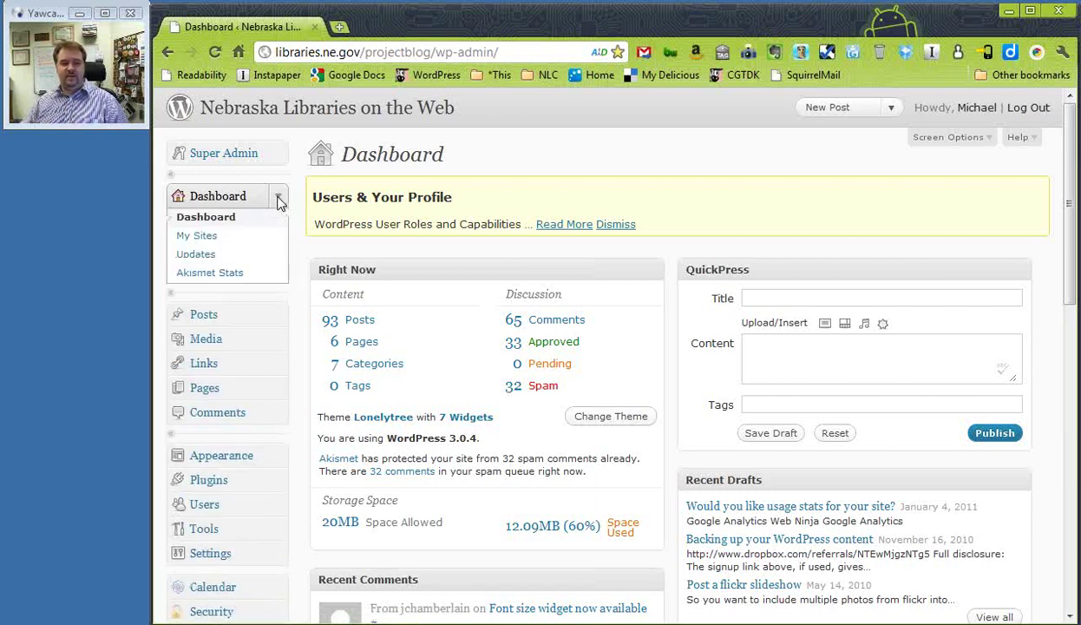
left_click(280, 198)
left_click(280, 198)
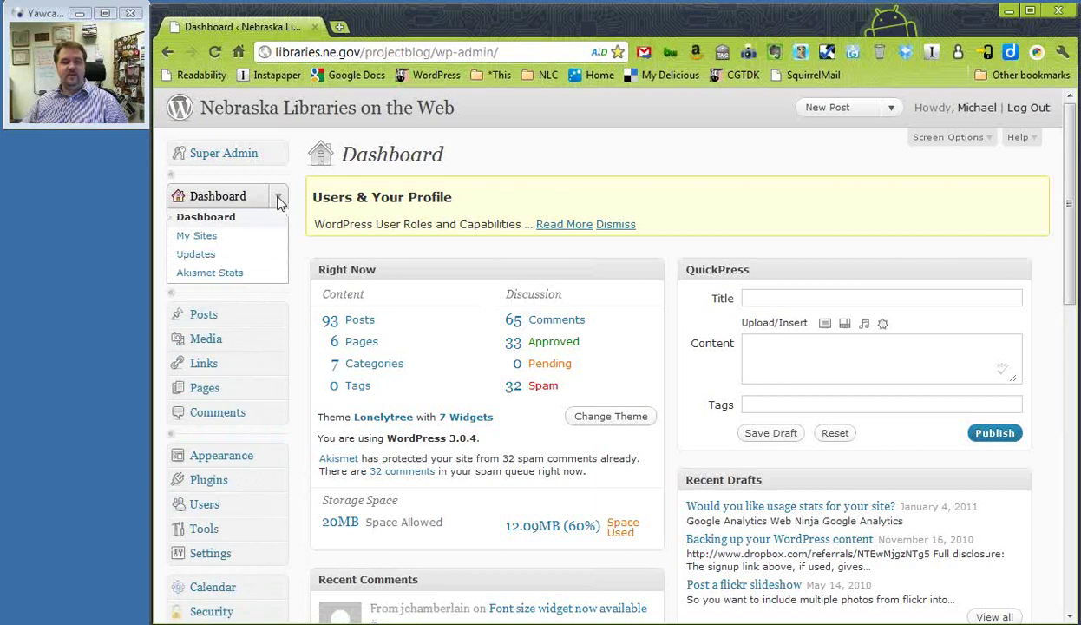
left_click(279, 317)
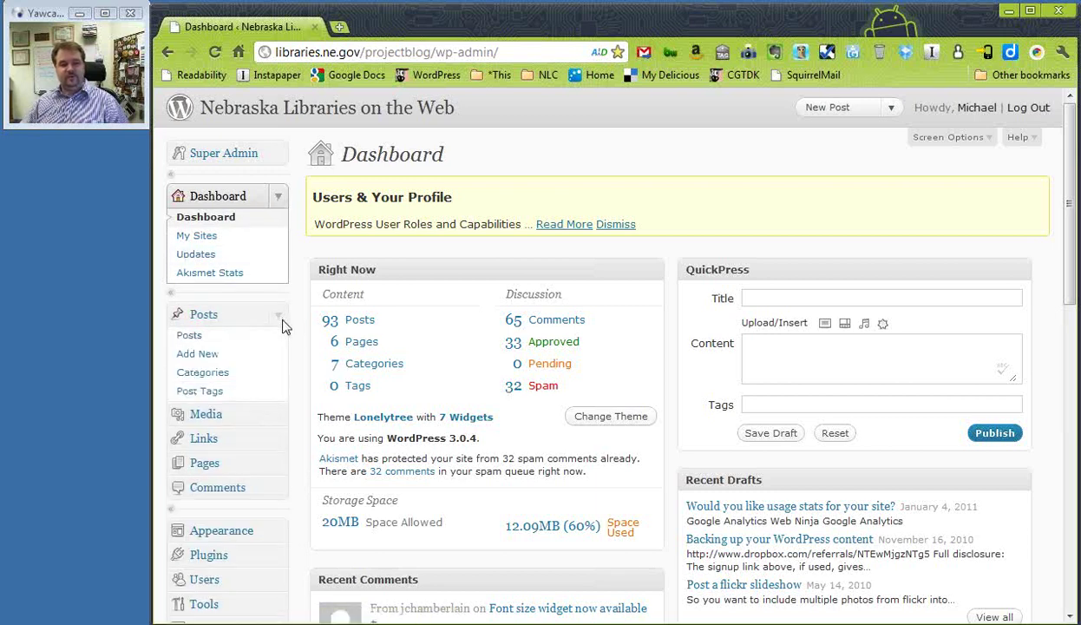
left_click(282, 321)
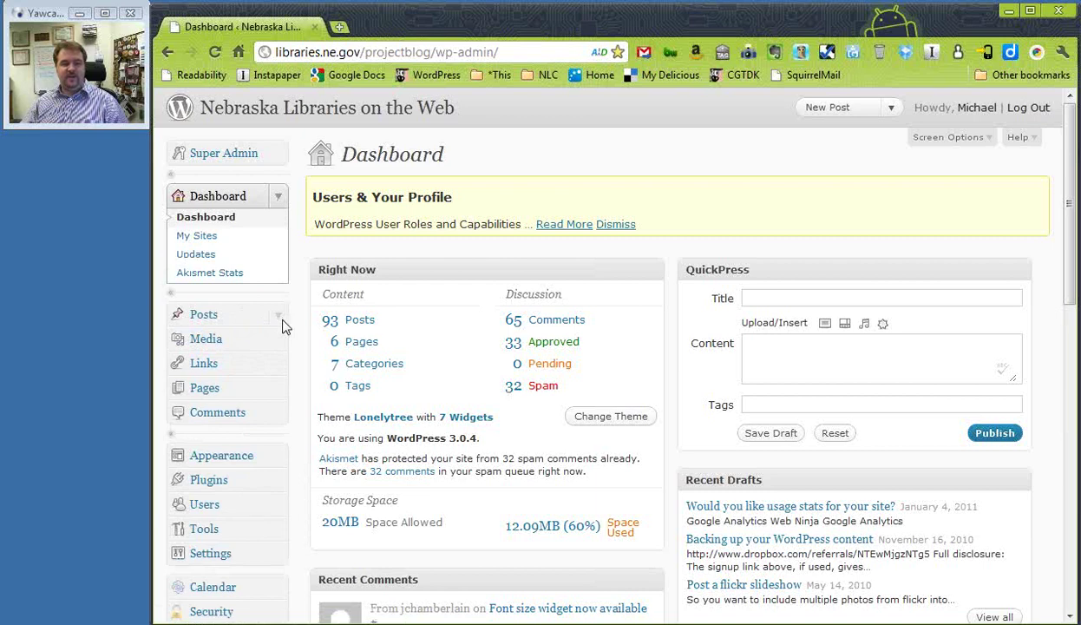
left_click(279, 318)
left_click(280, 318)
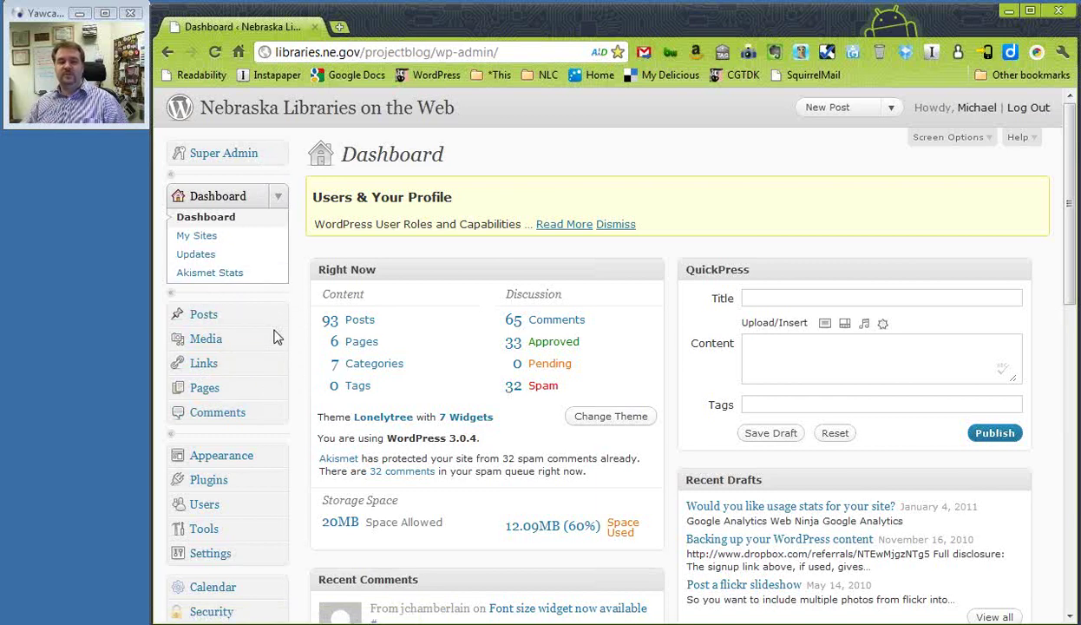
left_click(277, 389)
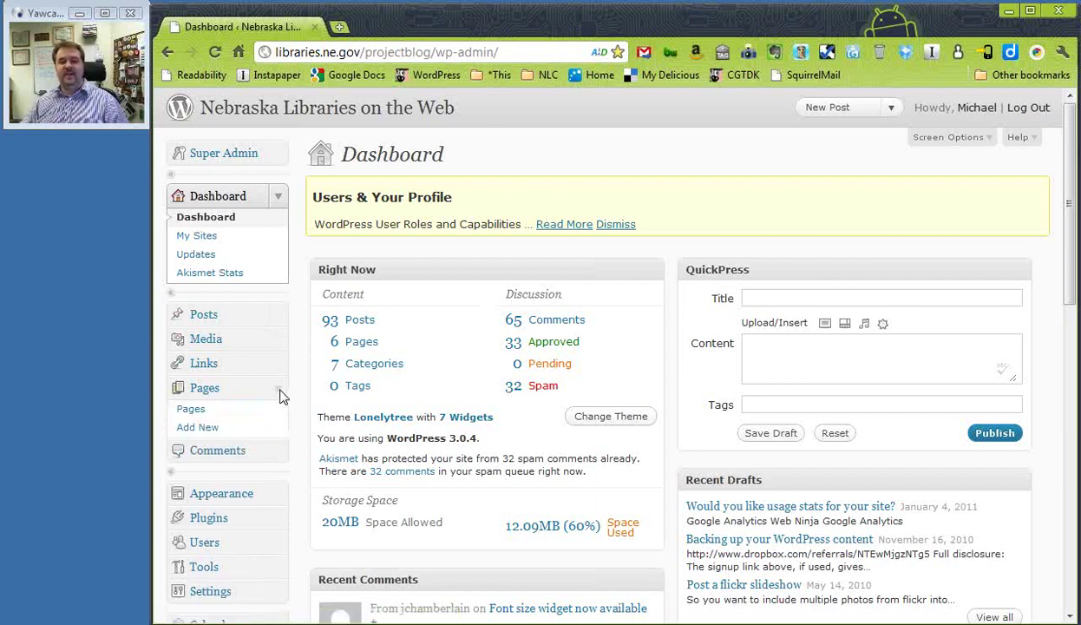
left_click(280, 395)
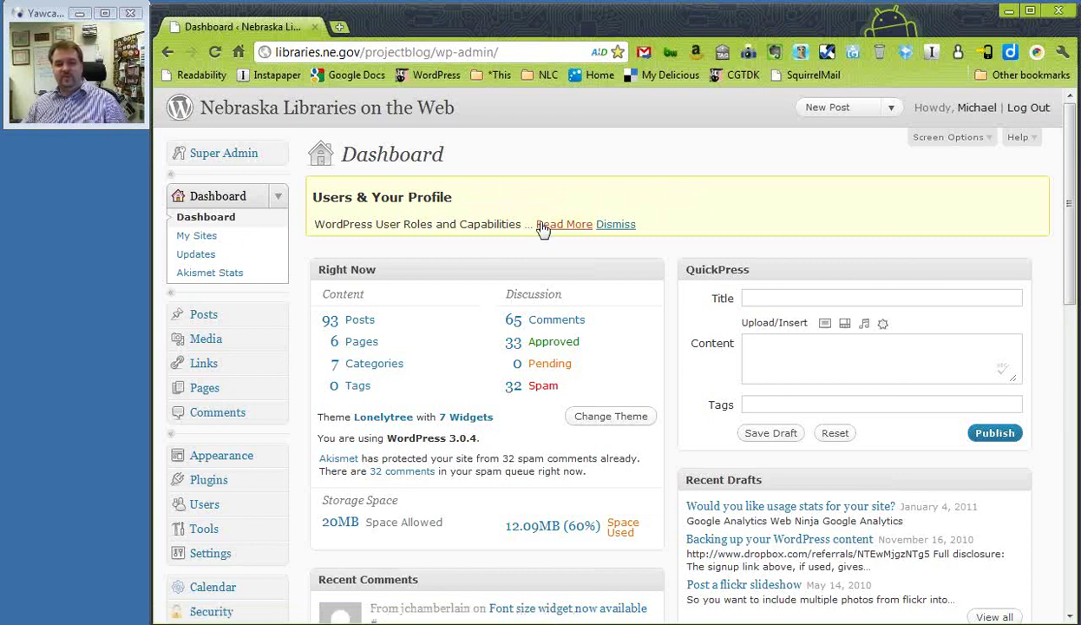
Dismiss the Users & Your Profile notice at the top of the Dashboard
left_click(618, 226)
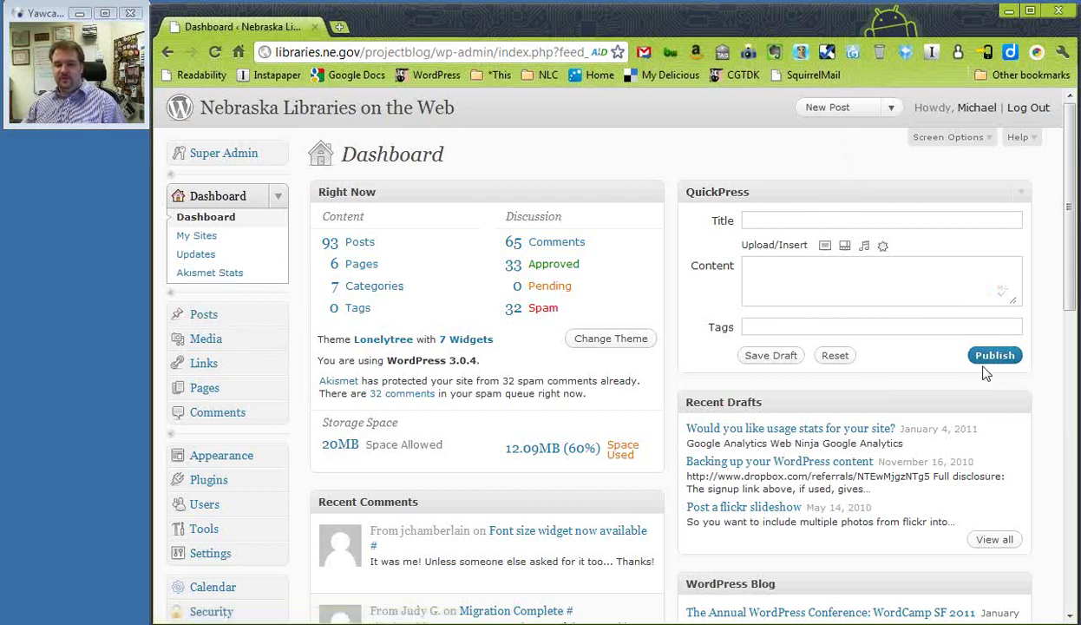
Fold the QuickPress box to its title bar, after expanding and collapsing it once as a demonstration
left_click(1025, 199)
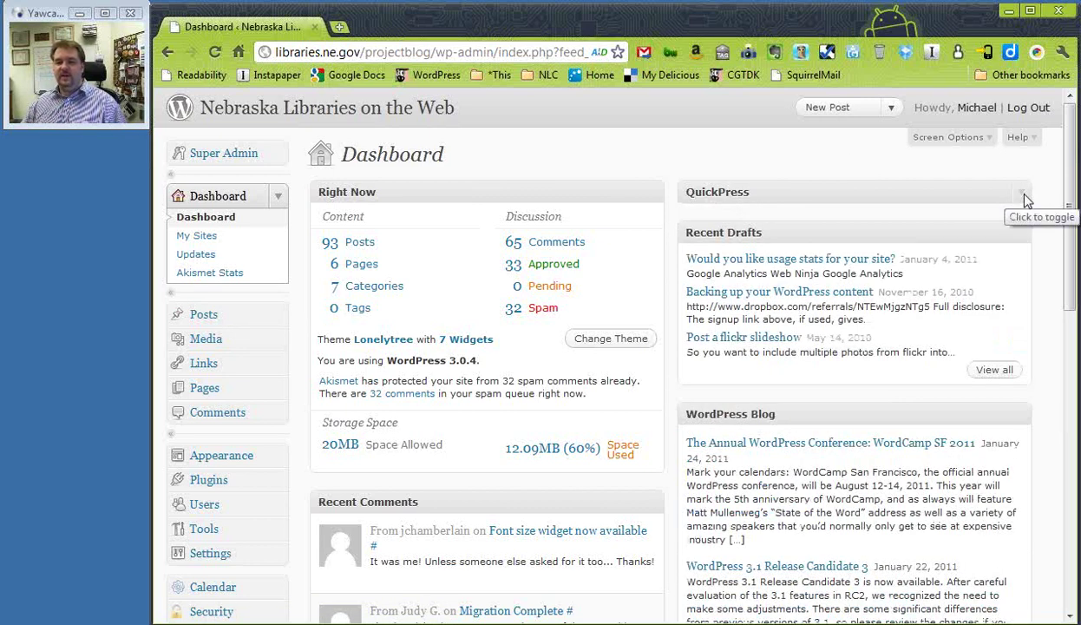
left_click(1025, 200)
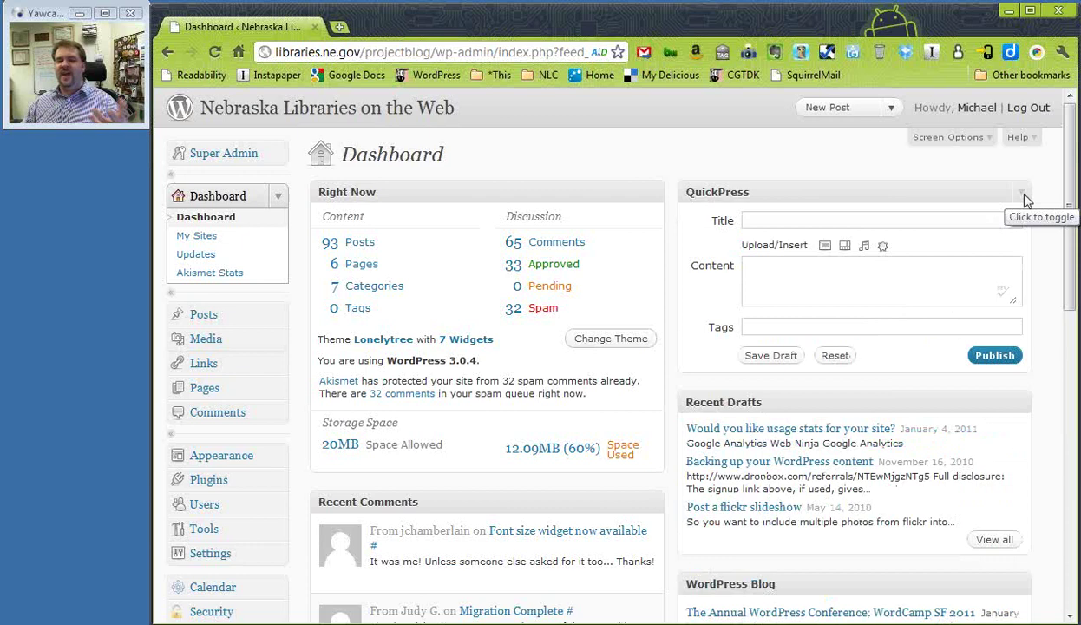
left_click(1025, 200)
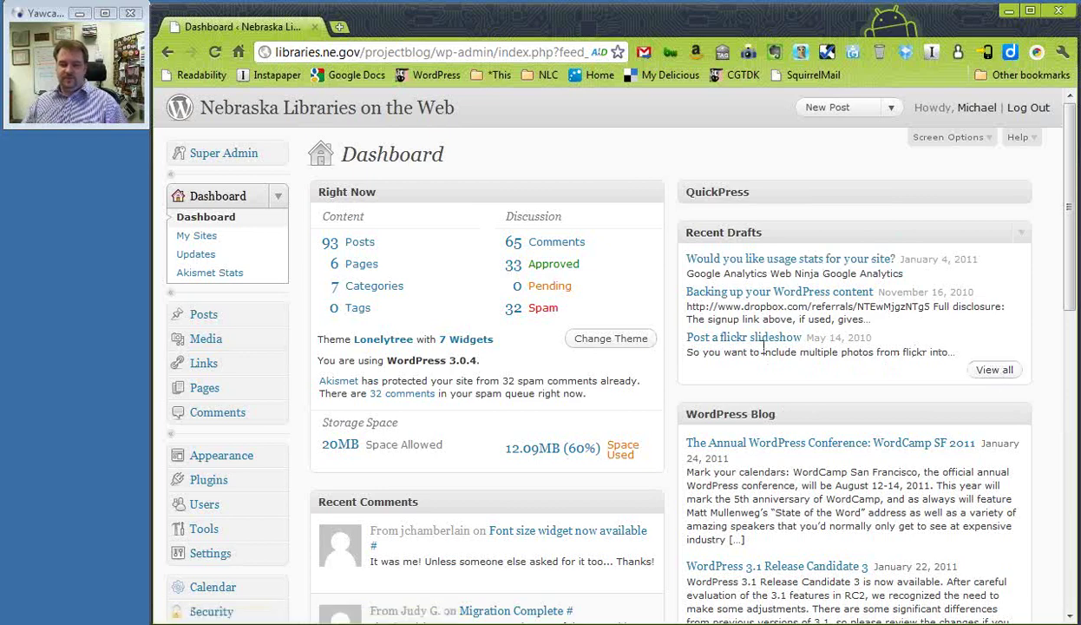
scroll(764, 347, "down", 4)
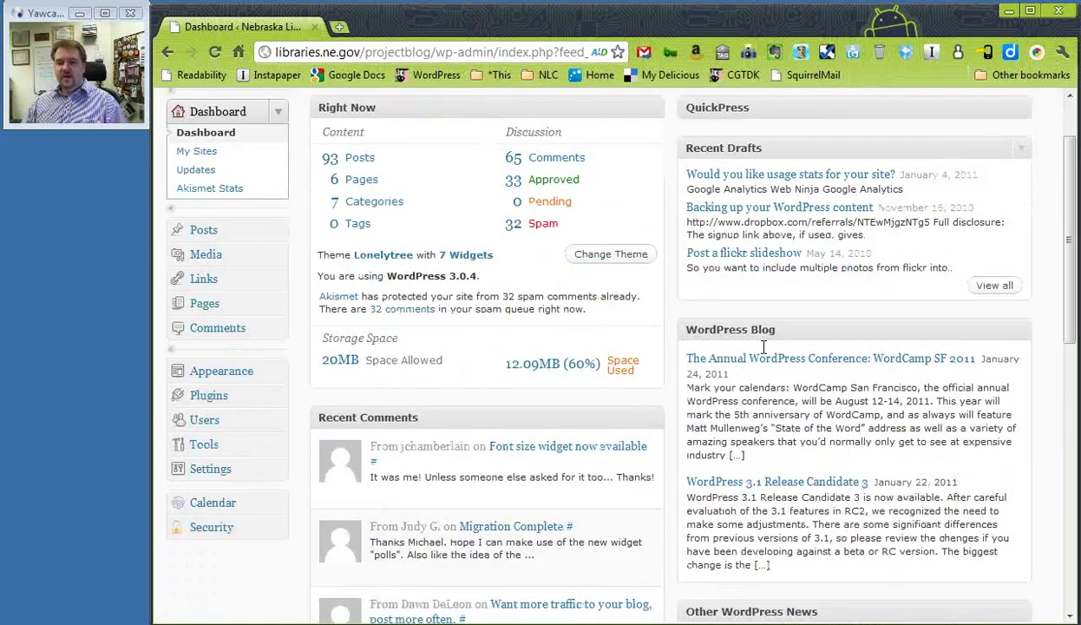
scroll(710, 336, "up", 1)
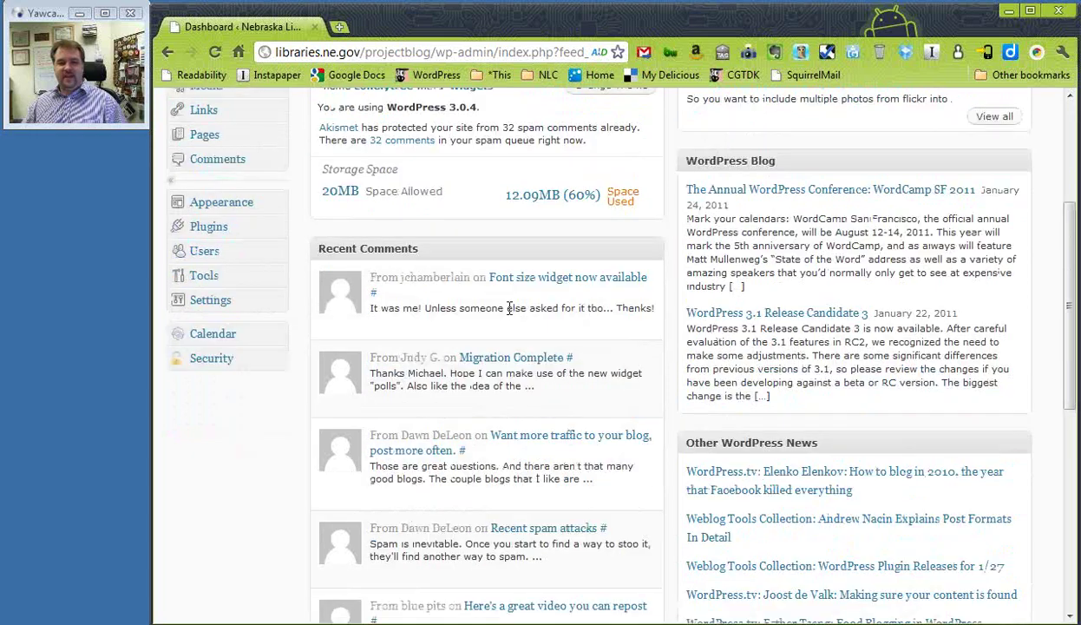
mouse_move(417, 328)
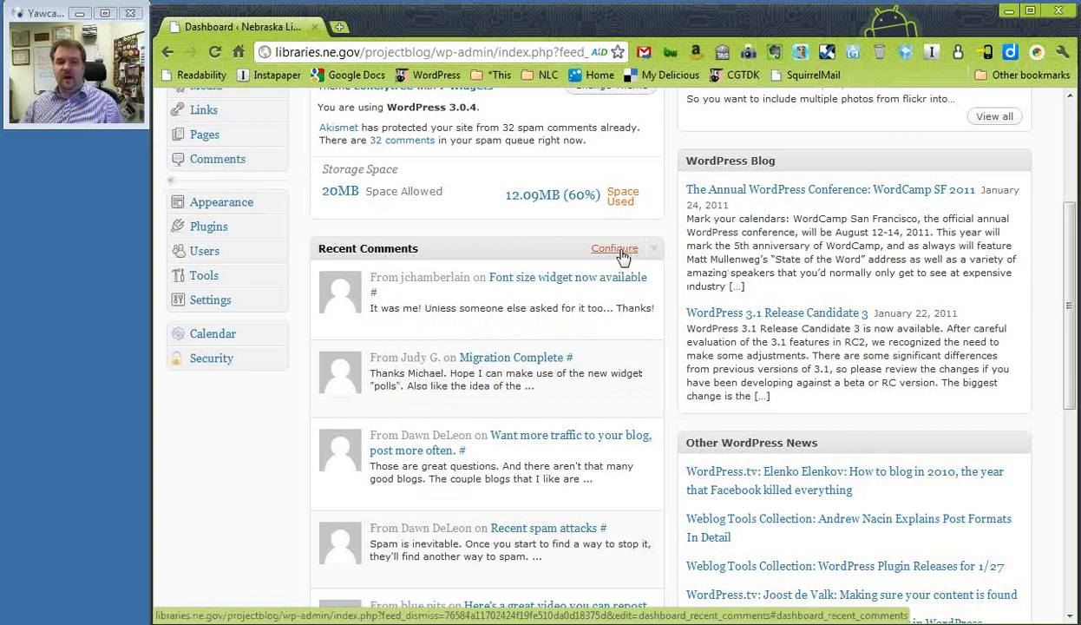
left_click(657, 251)
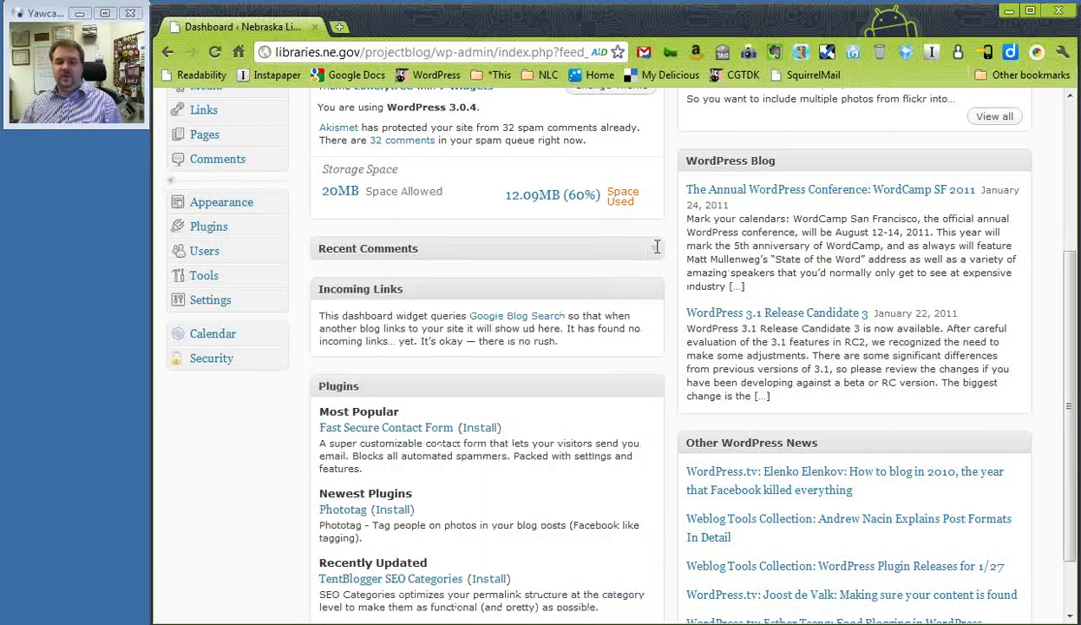
left_click(656, 252)
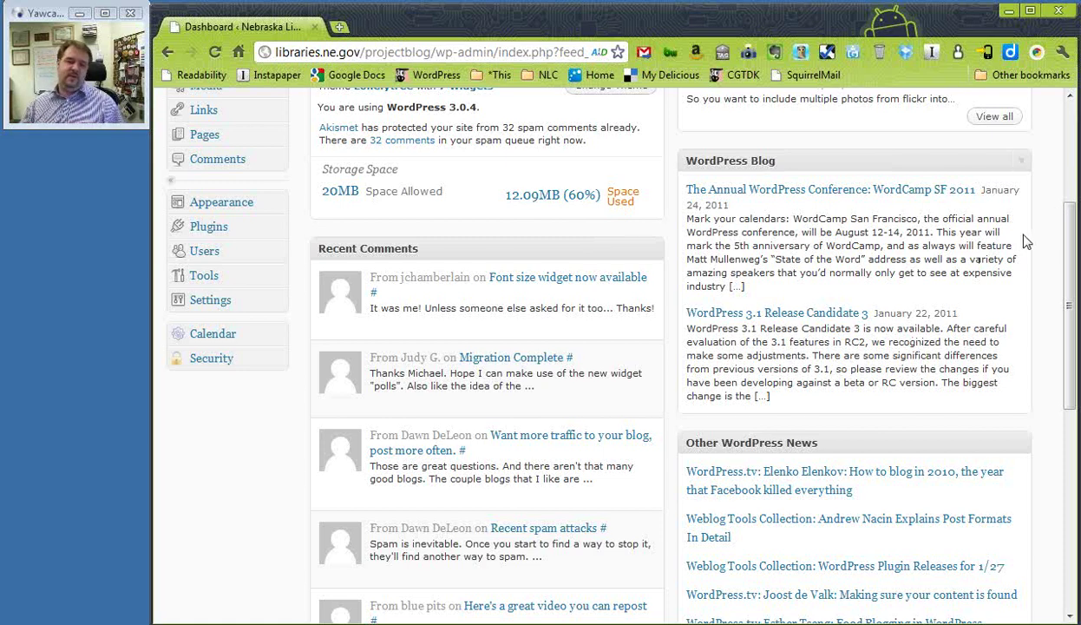
Fold the WordPress Blog box, then toggle Other WordPress News closed and open again
left_click(1023, 161)
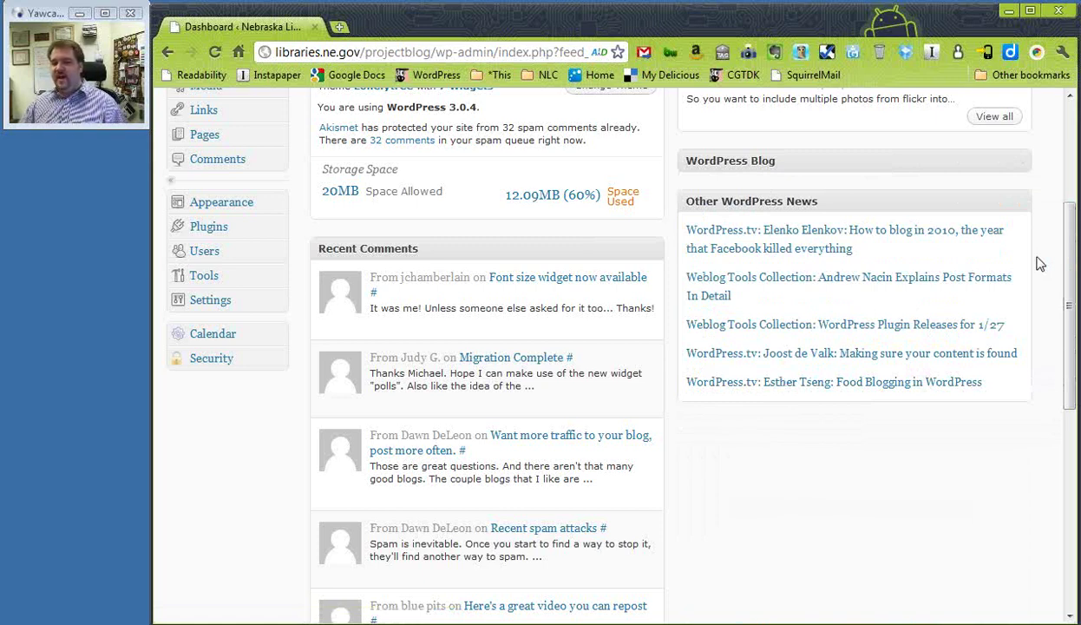
left_click(1021, 203)
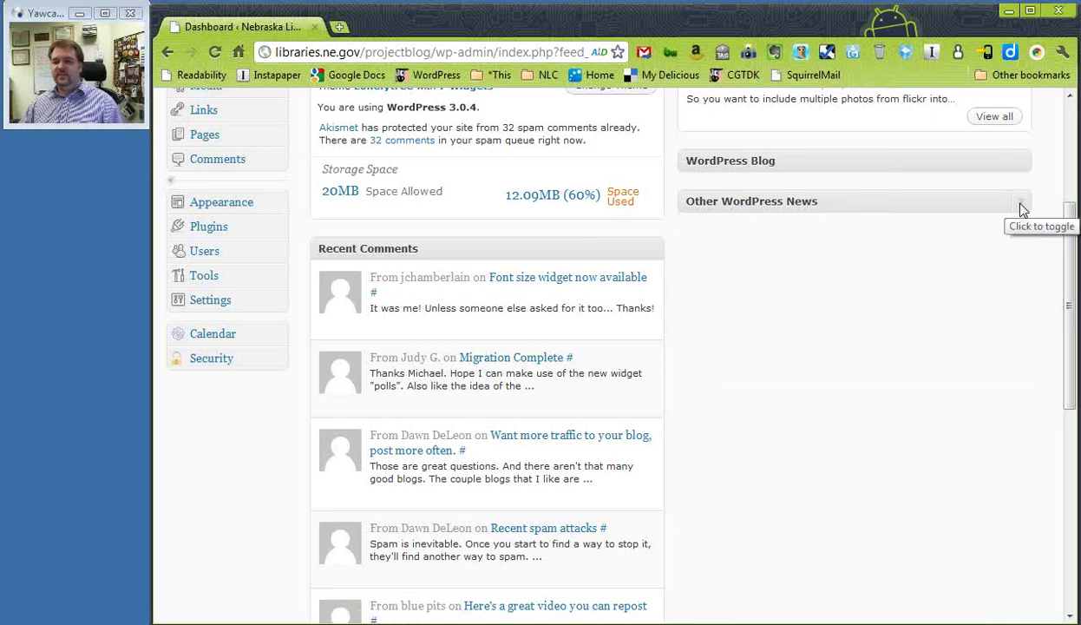
left_click(1021, 206)
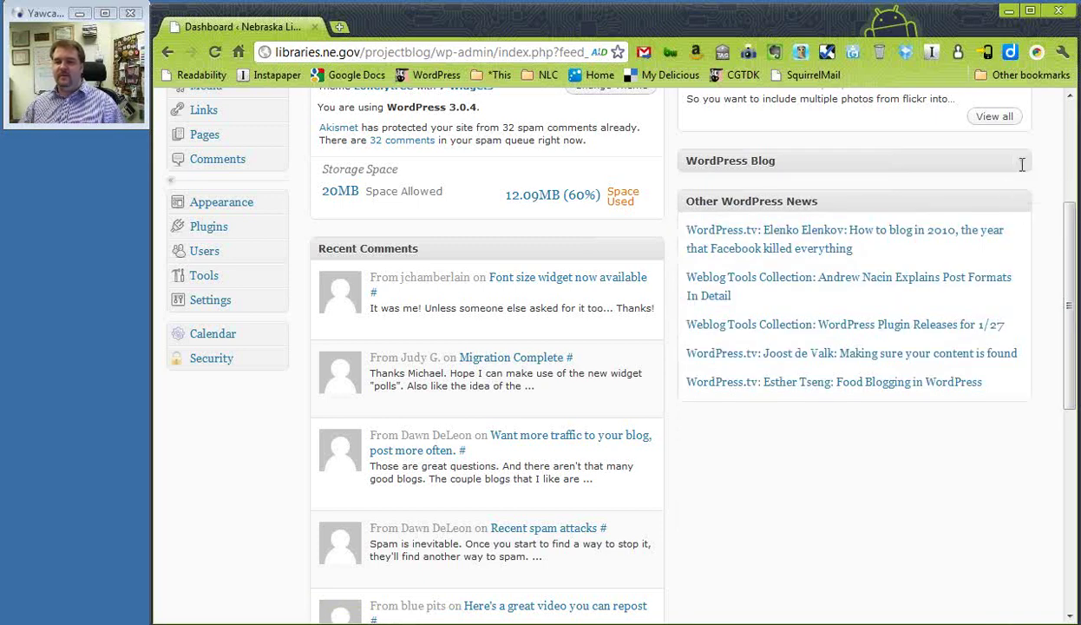
Expand the WordPress Blog box to show its WordCamp SF 2011 and 3.1 RC3 posts
left_click(1020, 162)
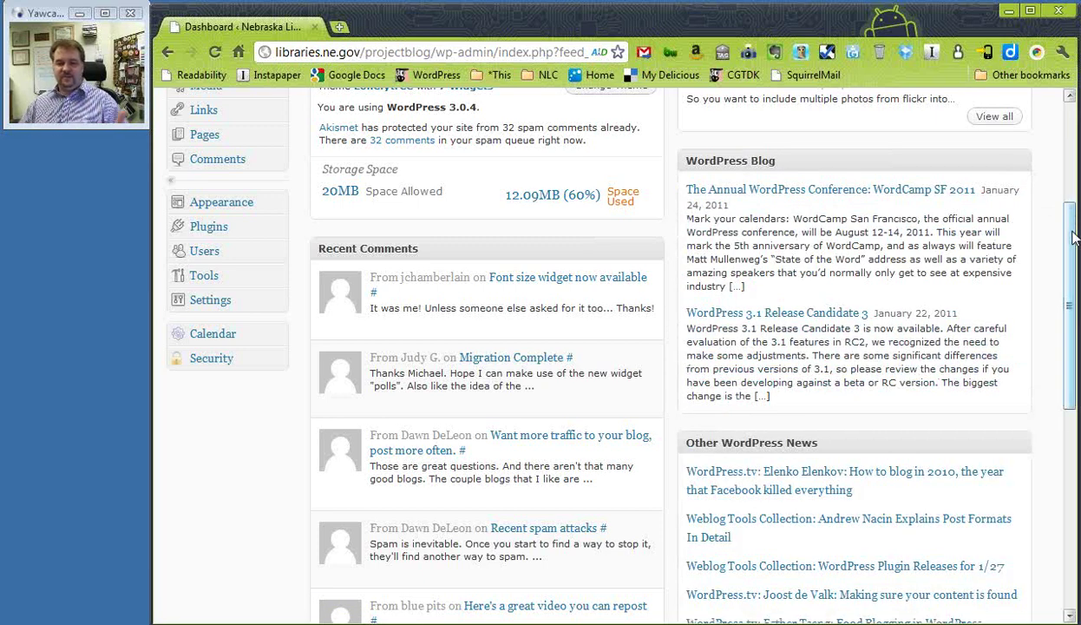
scroll(1073, 237, "down", 4)
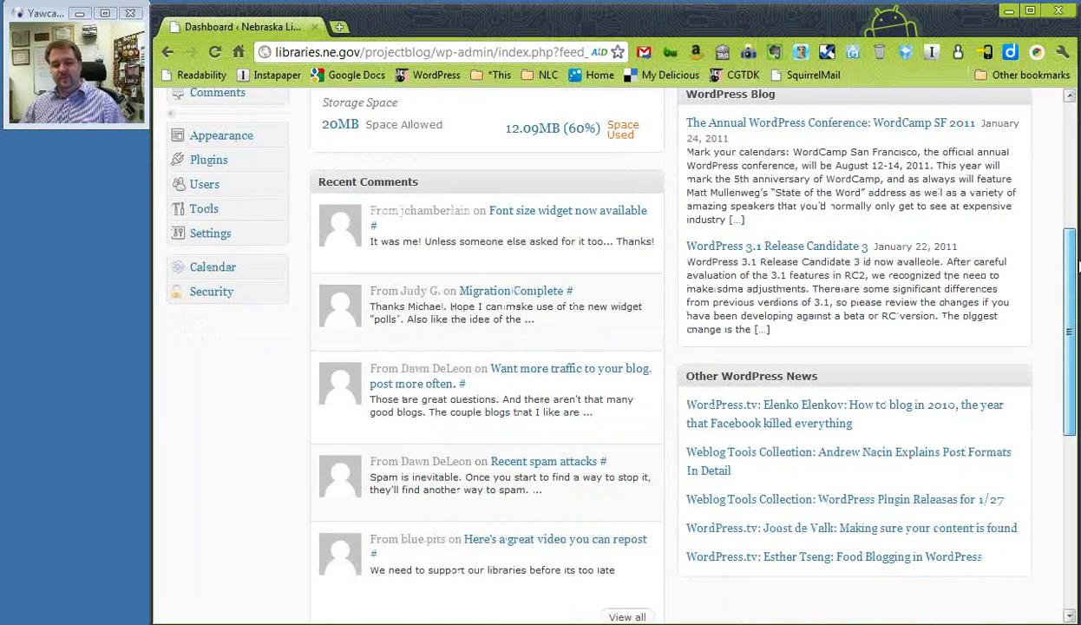
scroll(1073, 237, "down", 7)
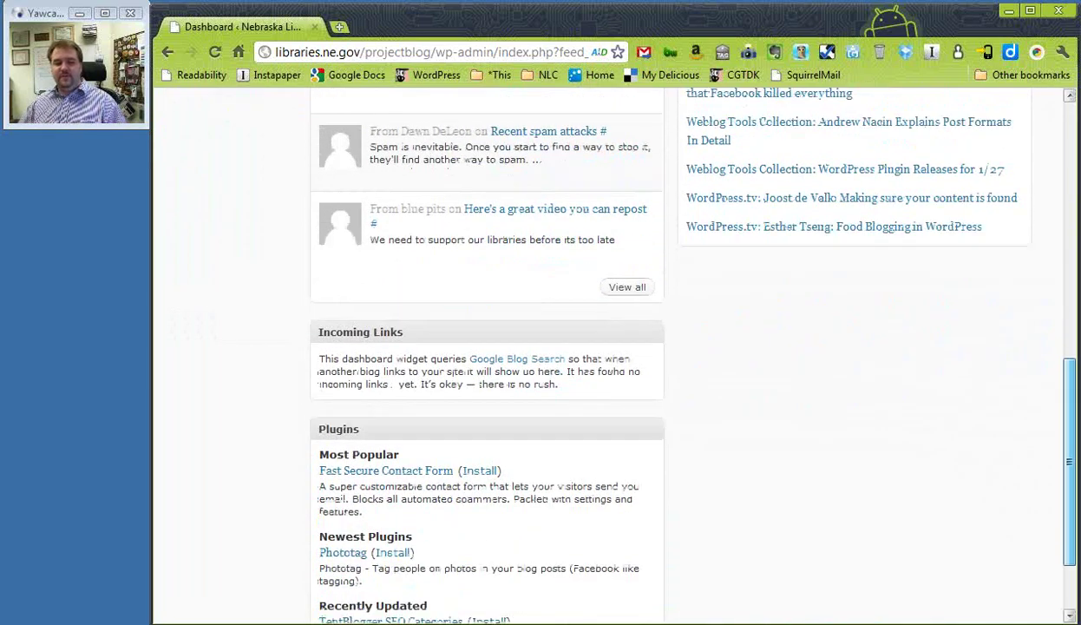
scroll(608, 347, "down", 1)
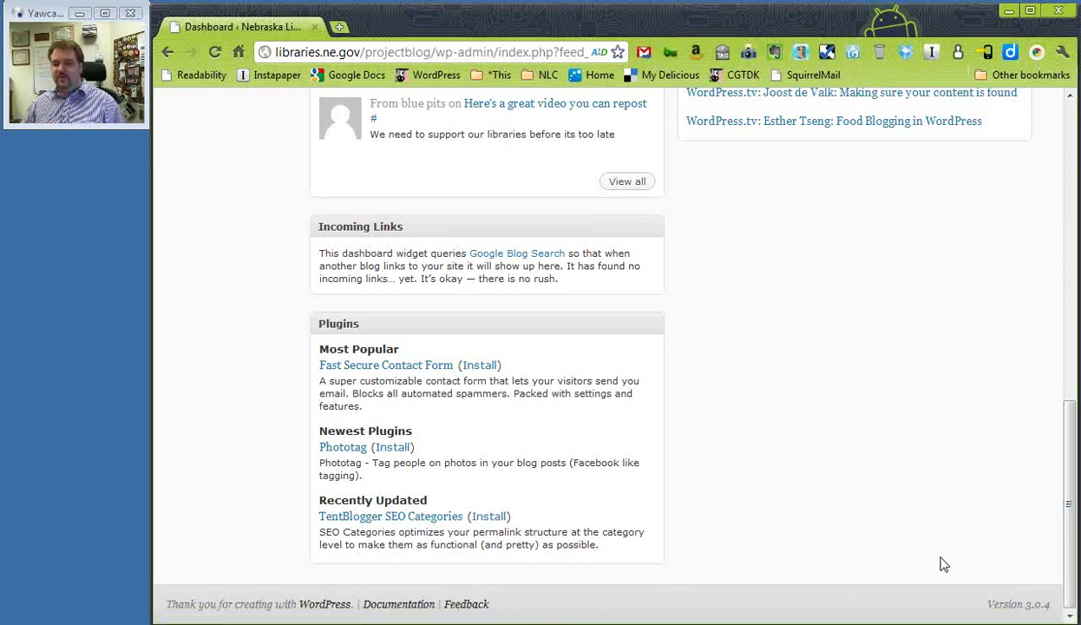
left_click_drag(1063, 601, 1074, 298)
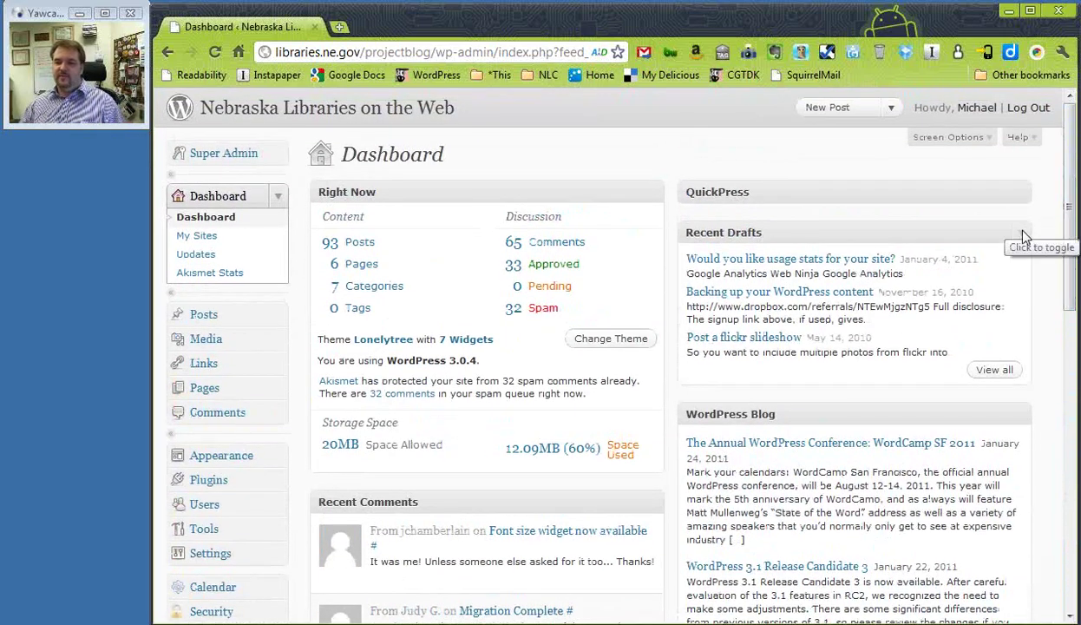
left_click(1025, 237)
left_click(1025, 236)
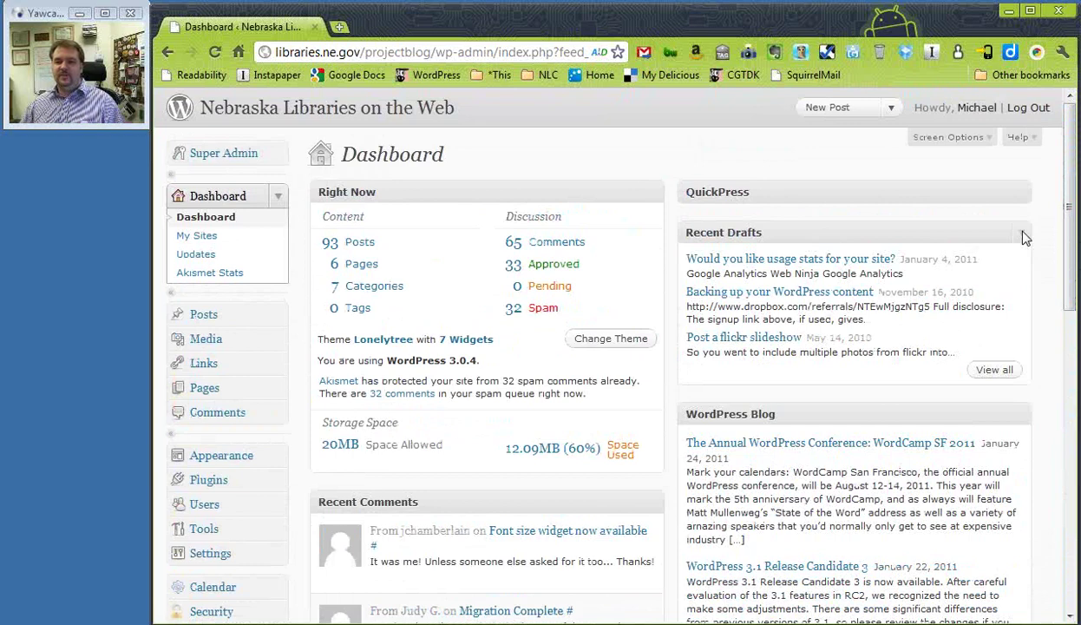
left_click(1025, 421)
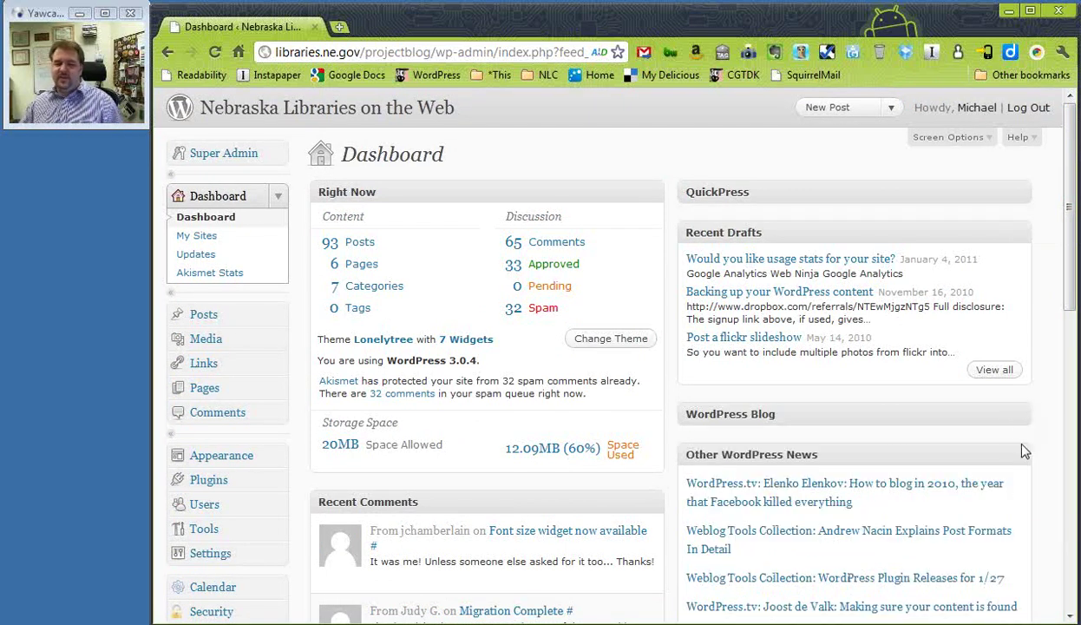
left_click(1021, 449)
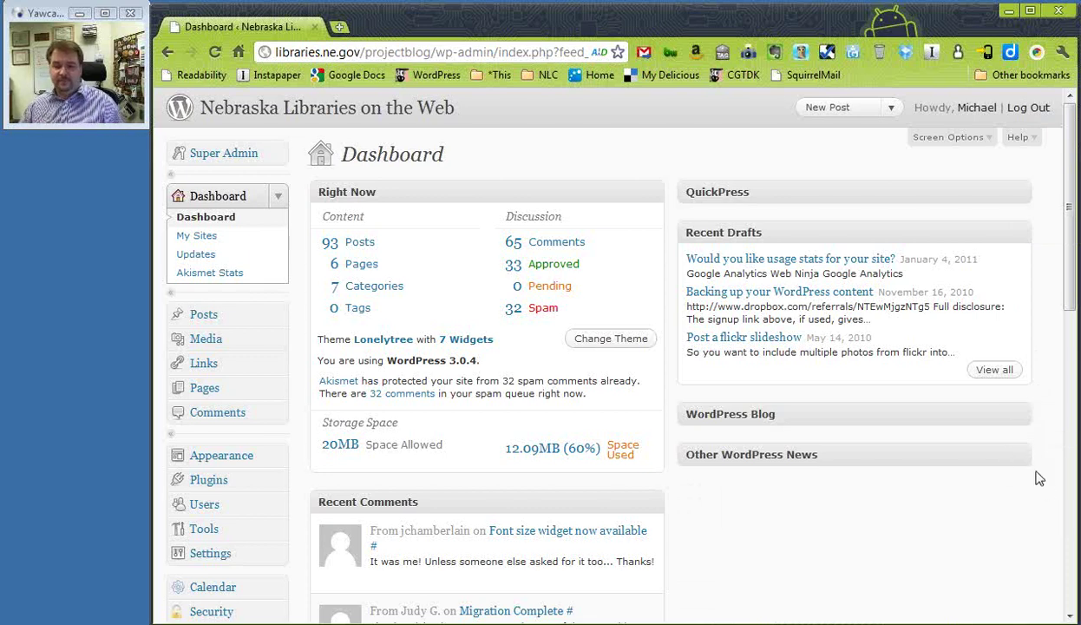
left_click(1000, 451)
left_click(1024, 423)
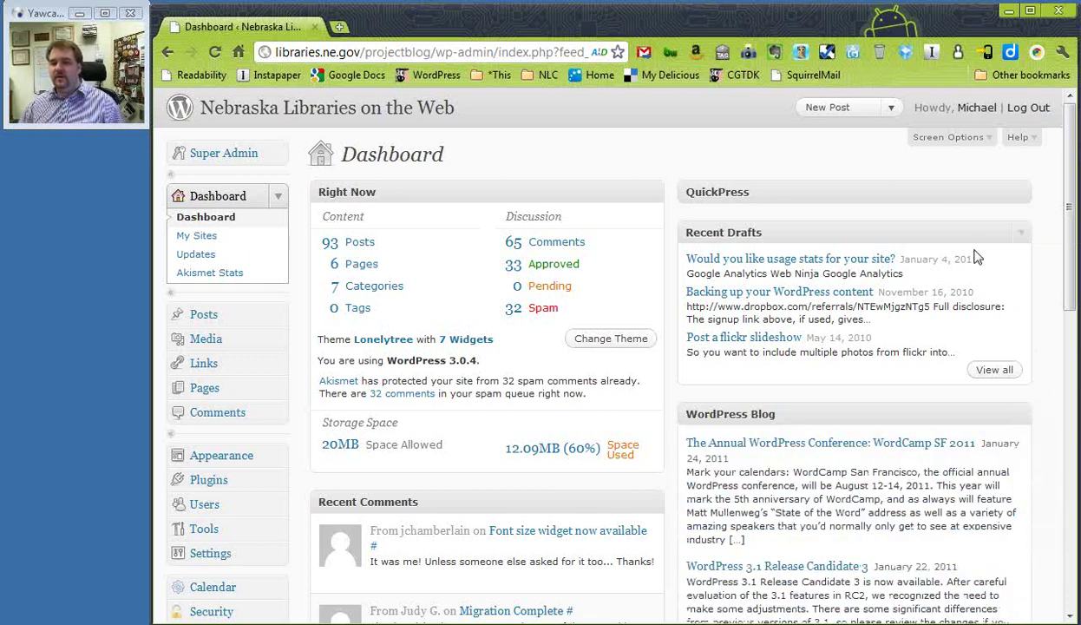
Uncheck Other WordPress News, WordPress Blog and QuickPress in Screen Options, then close the panel
left_click(988, 143)
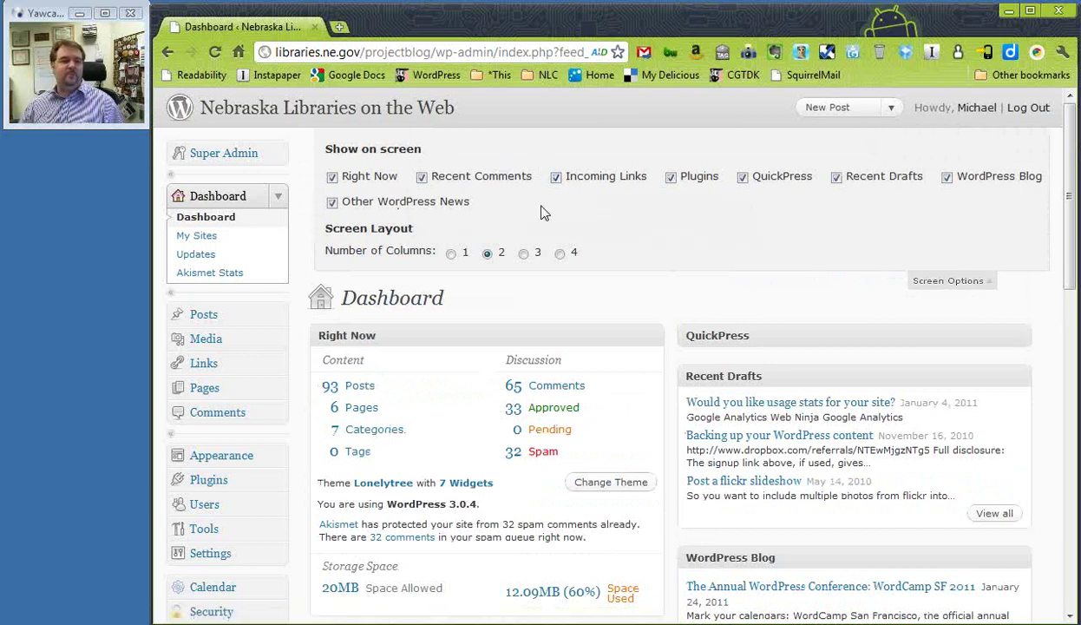
left_click(332, 202)
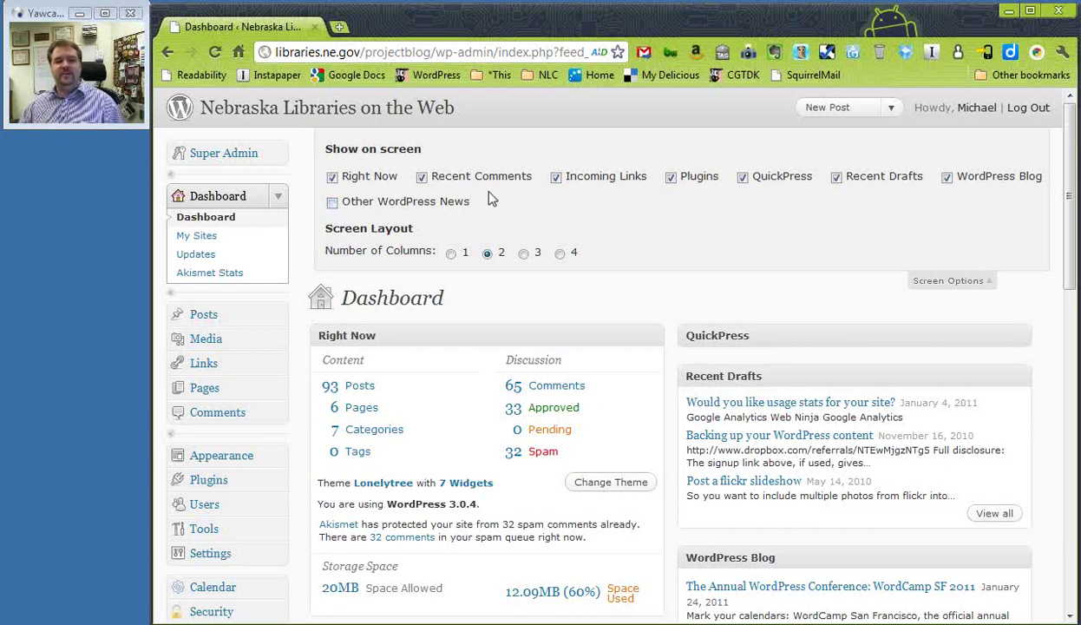
left_click(948, 179)
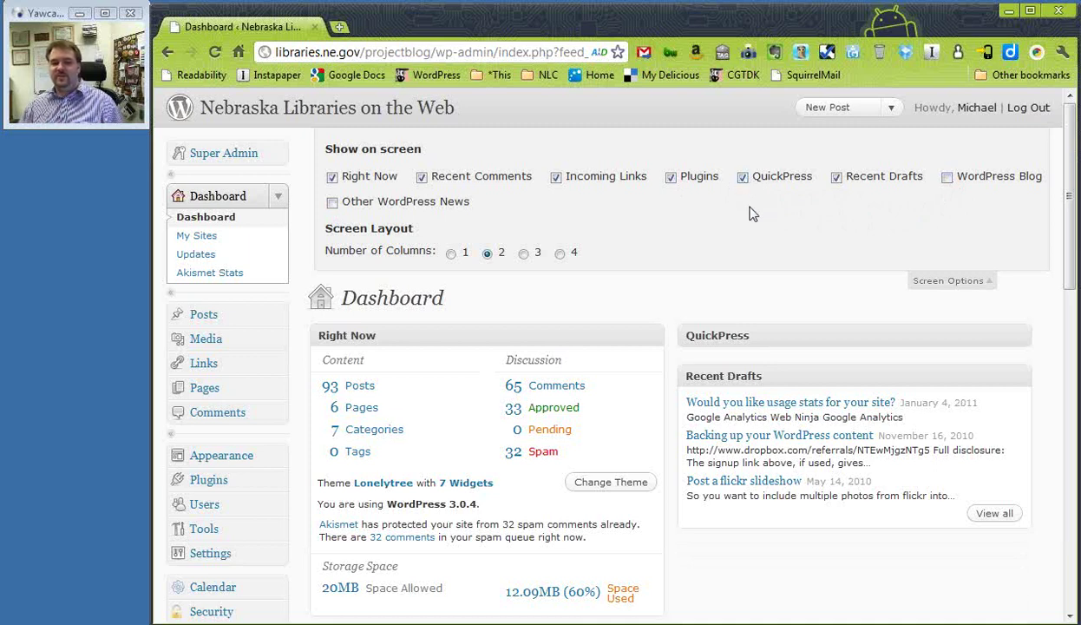
left_click(743, 177)
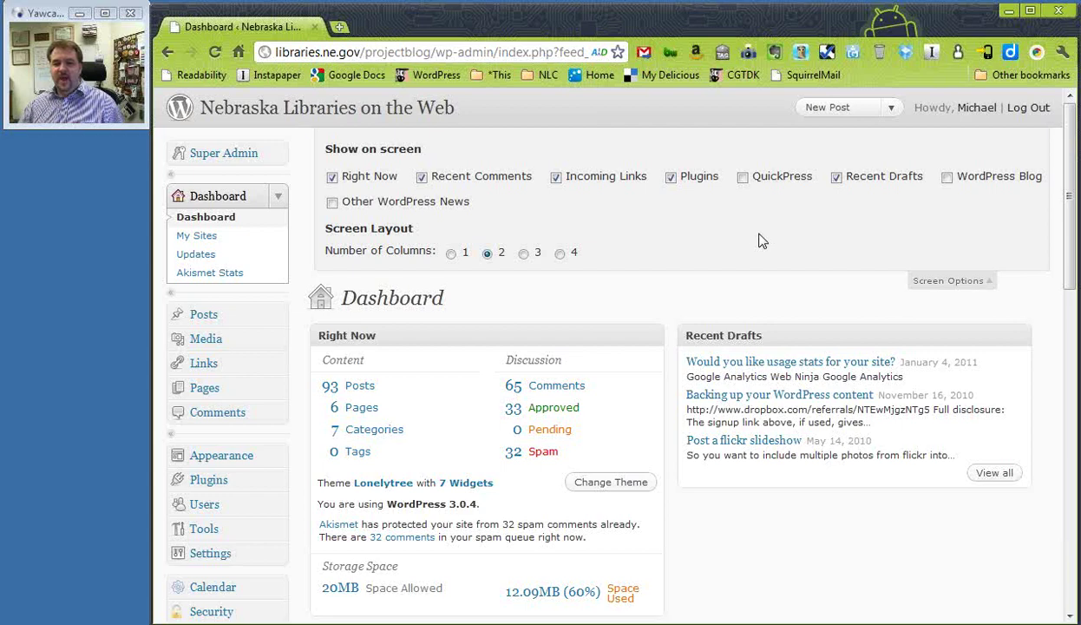
left_click(961, 283)
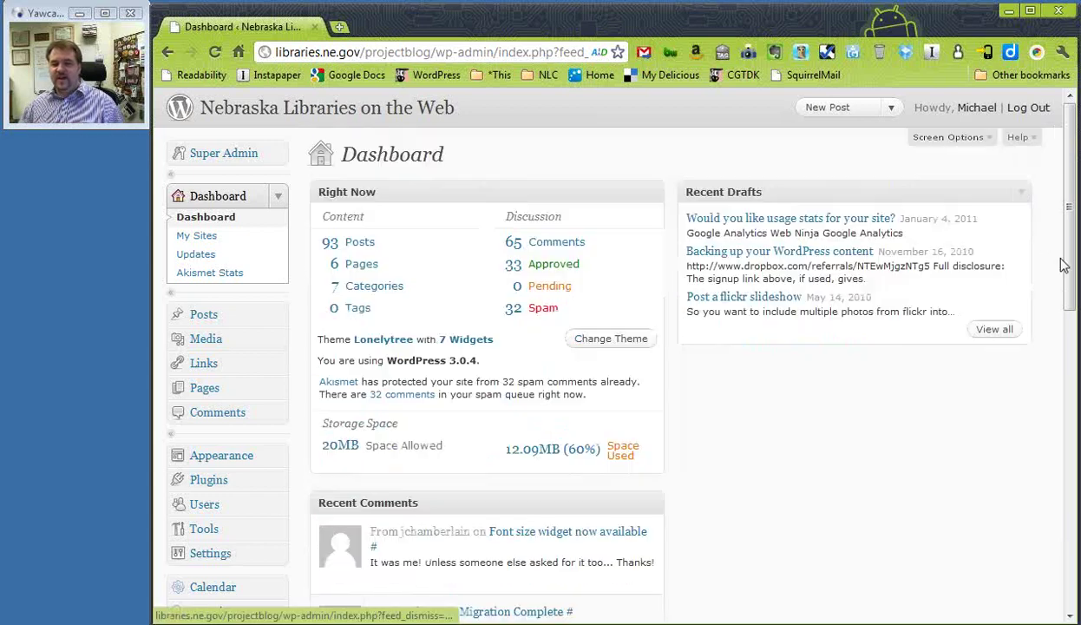
mouse_move(1072, 260)
left_mouse_down()
mouse_move(1077, 382)
mouse_move(1076, 260)
left_mouse_up()
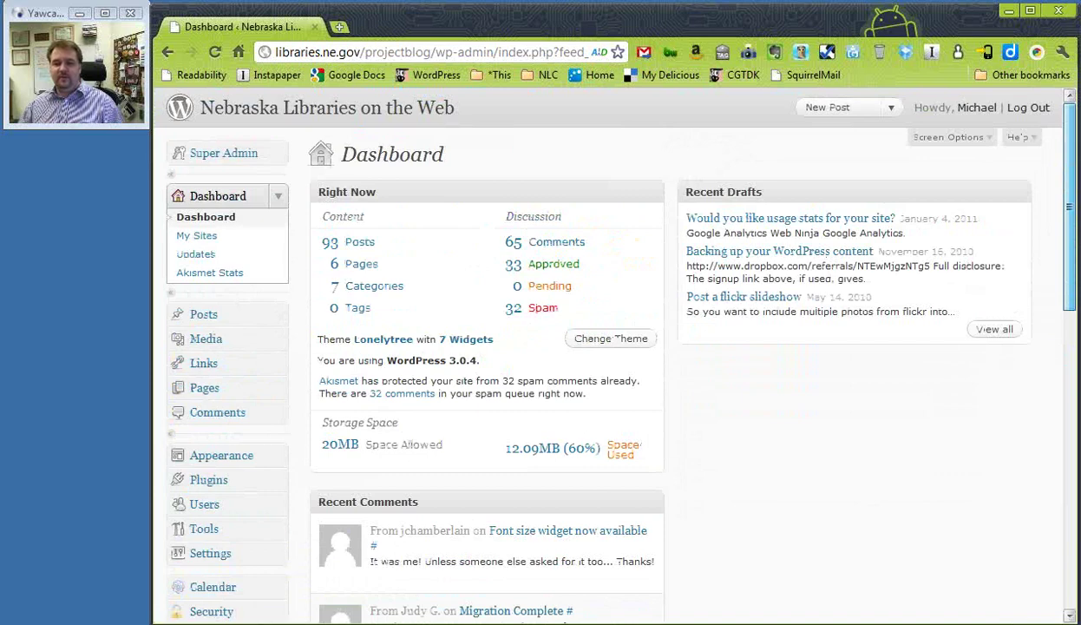
Drag the Recent Comments box by its title into the right column under Recent Drafts
mouse_move(439, 502)
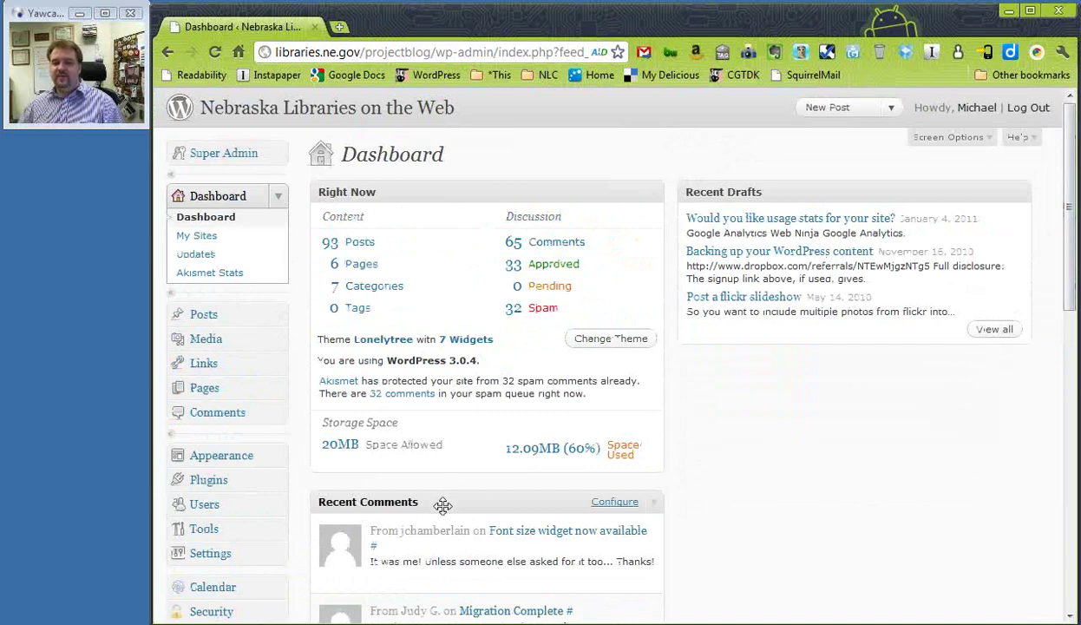
left_click_drag(446, 504, 867, 382)
scroll(867, 382, "down", 1)
scroll(867, 382, "down", 1)
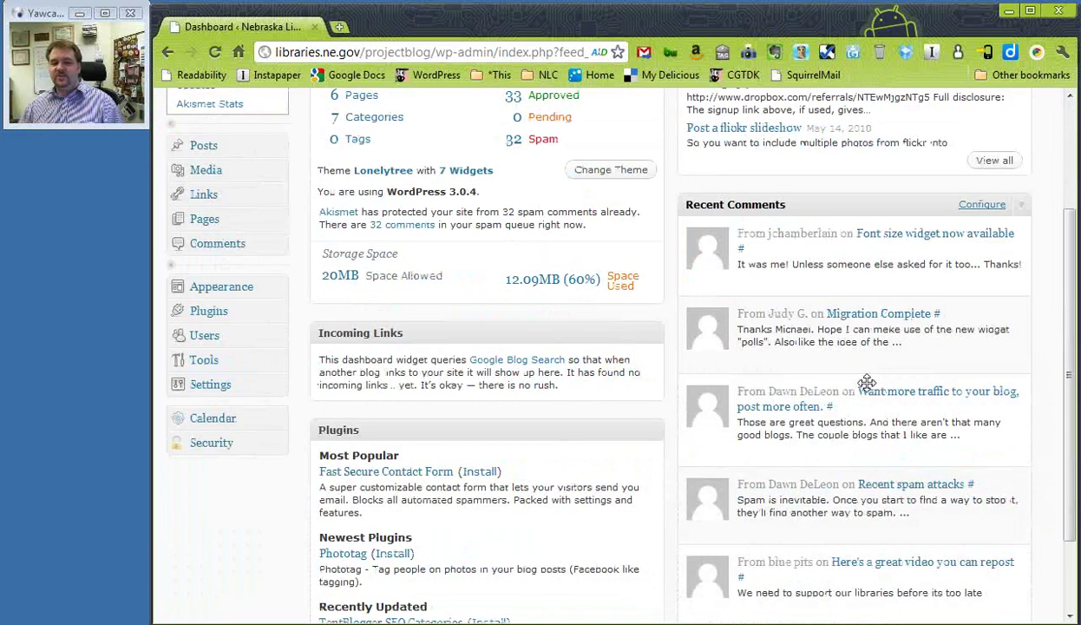
scroll(867, 382, "up", 2)
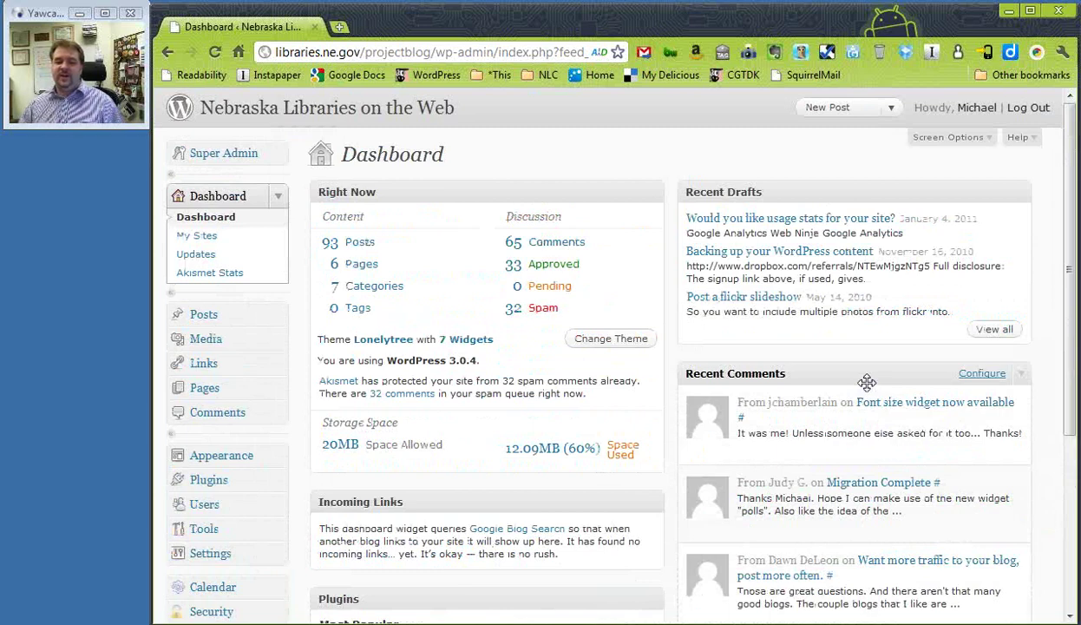
Set Screen Options to 3 columns and move Plugins below Recent Drafts
left_click(960, 139)
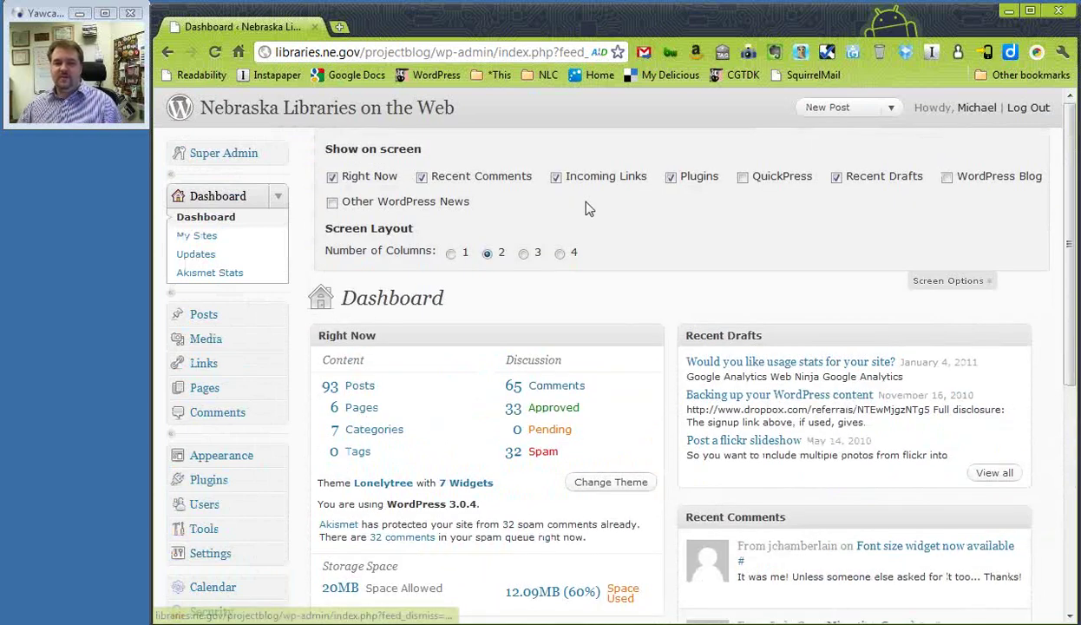
left_click(523, 253)
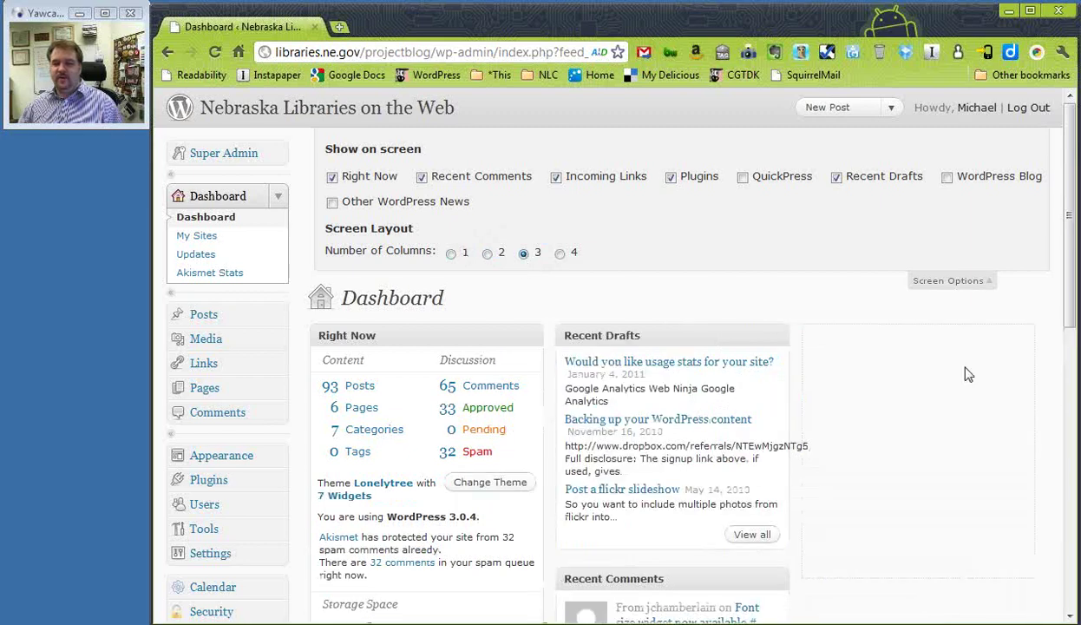
left_click_drag(1067, 292, 1075, 385)
left_click_drag(442, 553, 922, 181)
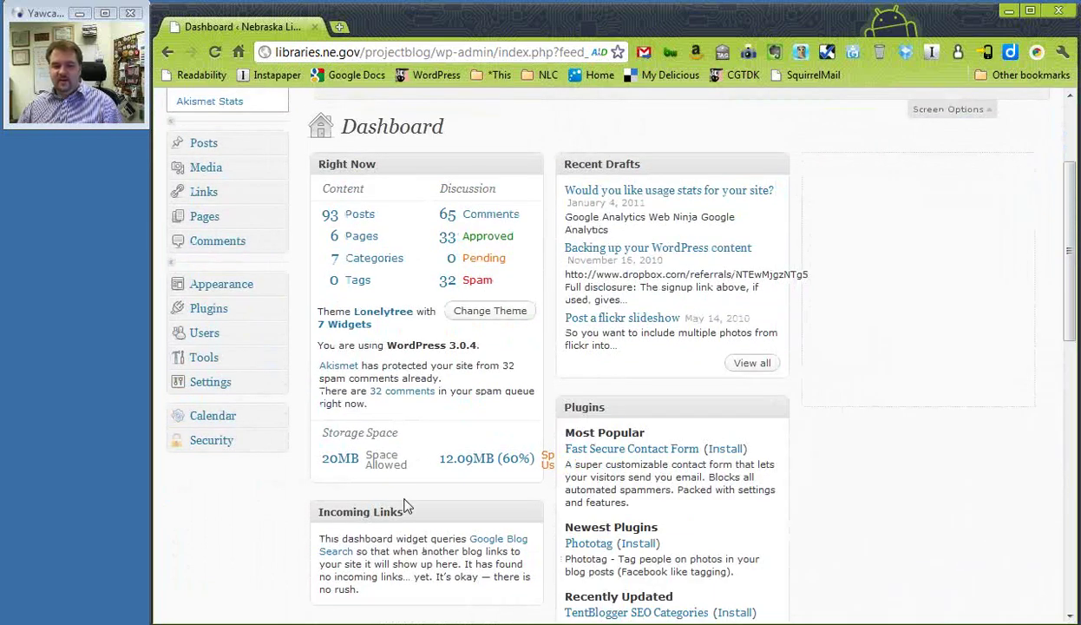
Reposition Incoming Links, ending with it under Right Now in the left column
left_click_drag(657, 488, 897, 183)
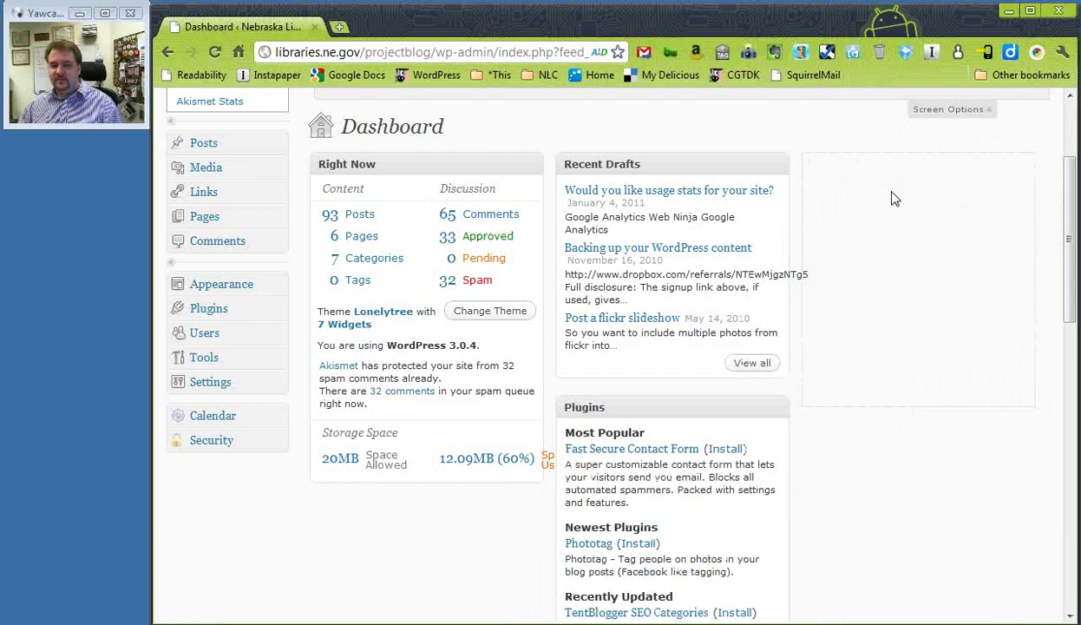
scroll(509, 528, "down", 3)
scroll(511, 526, "down", 1)
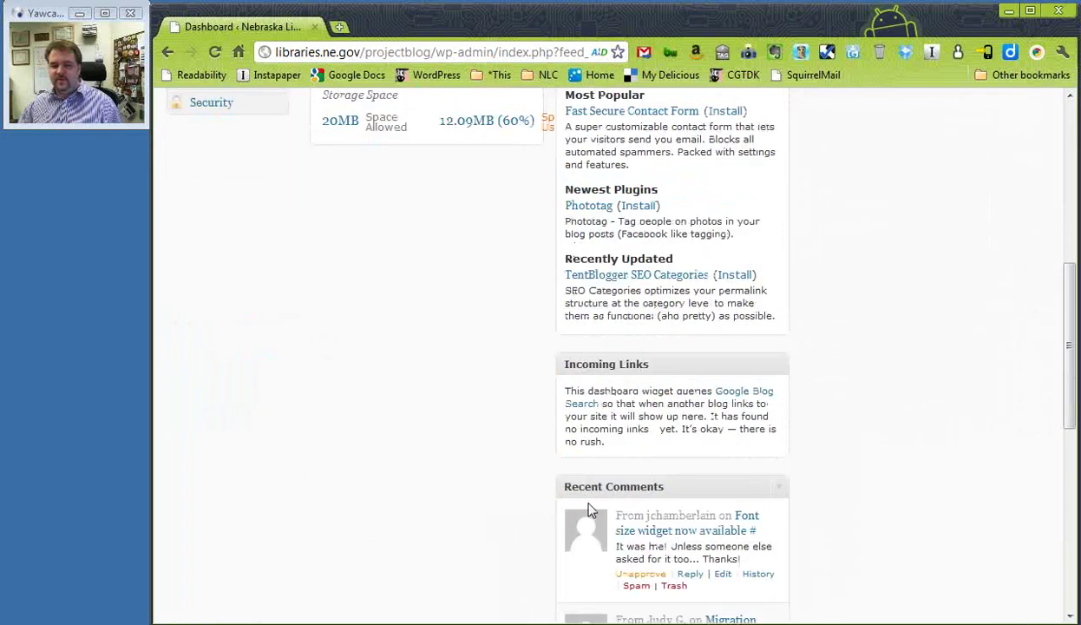
left_click_drag(596, 486, 854, 122)
scroll(885, 347, "up", 4)
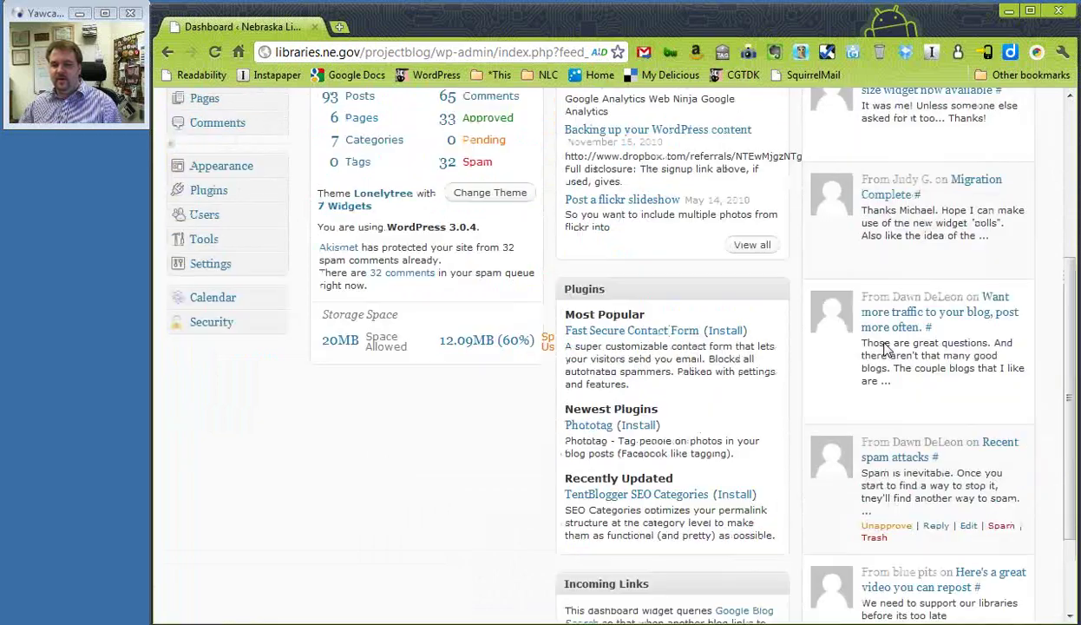
scroll(649, 458, "down", 5)
left_click_drag(646, 458, 396, 281)
scroll(529, 390, "up", 5)
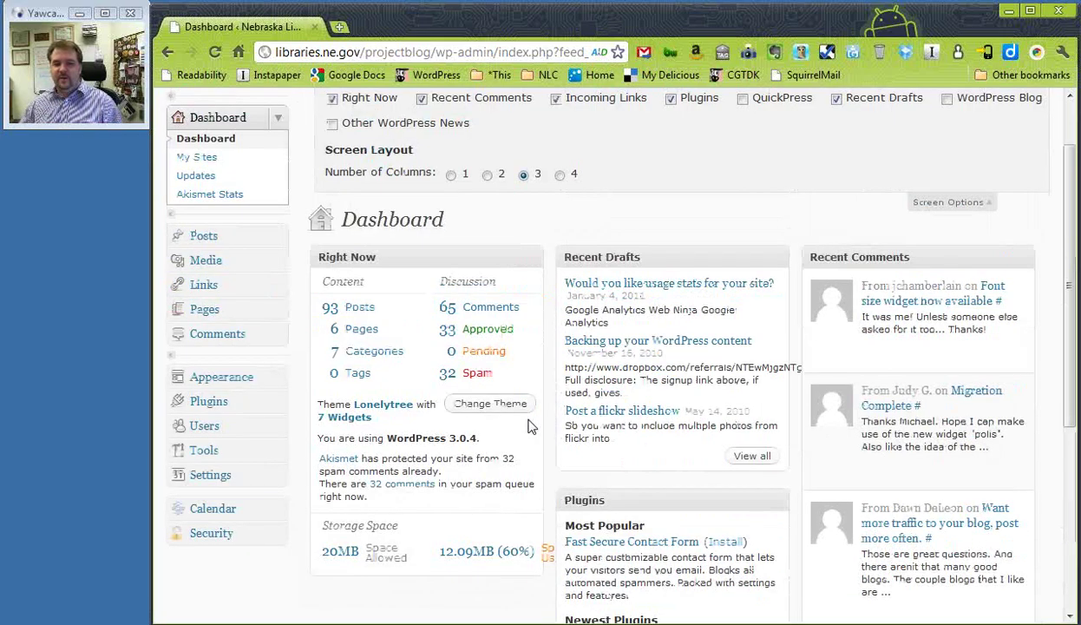
Collapse Screen Options so the three-column dashboard shows Recent Drafts above Plugins in the middle column
left_click(936, 281)
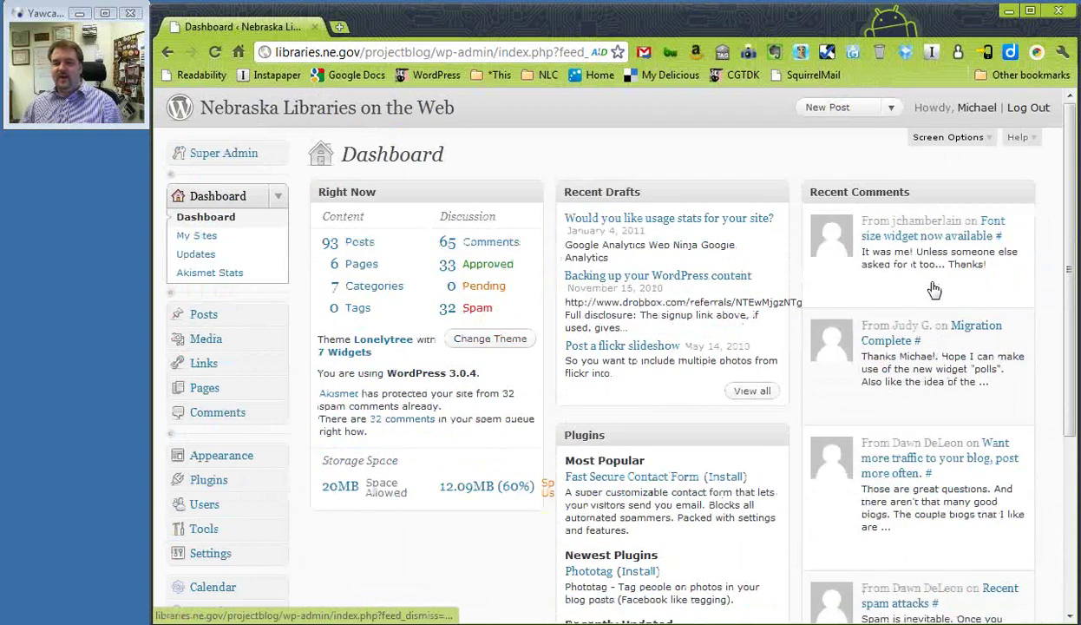
mouse_move(934, 289)
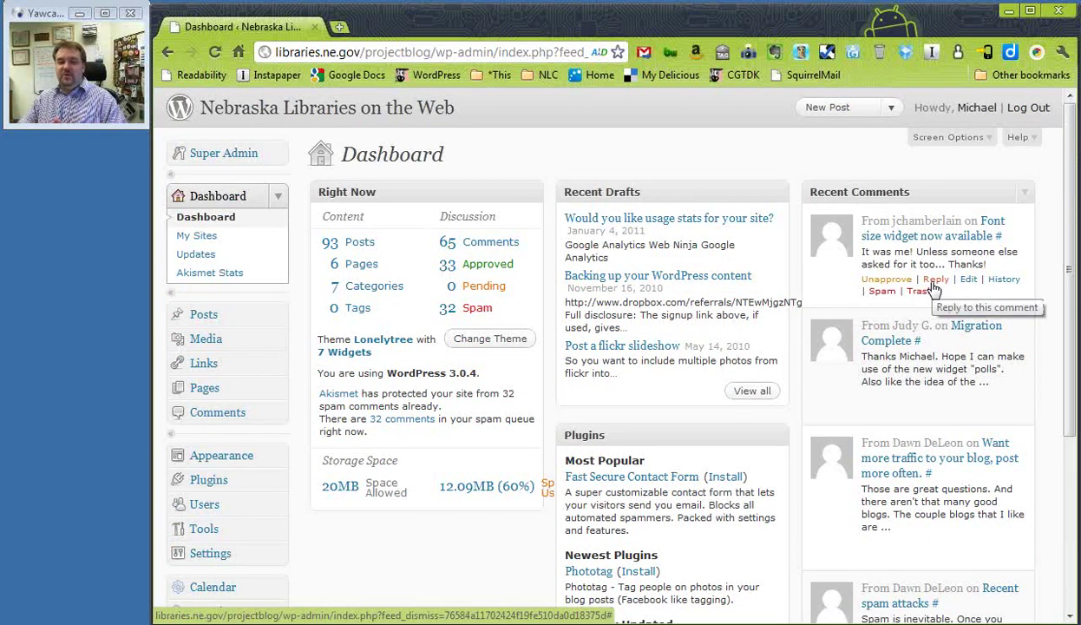